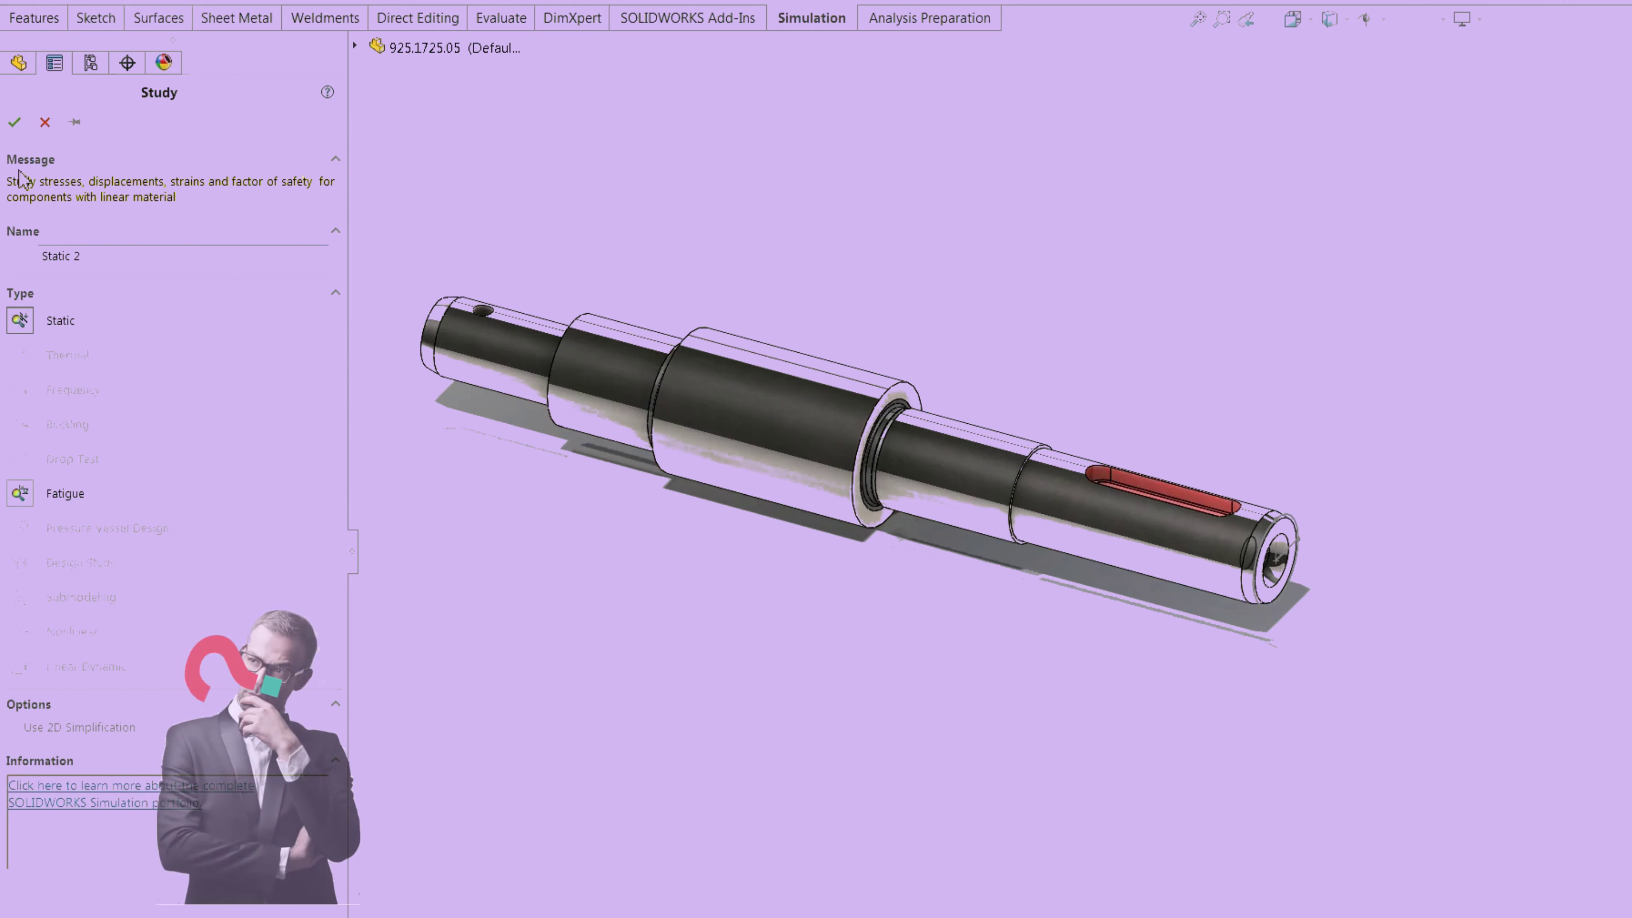
- Confirm a new Static-type study named Static 2 for the stepped shaft
click(14, 122)
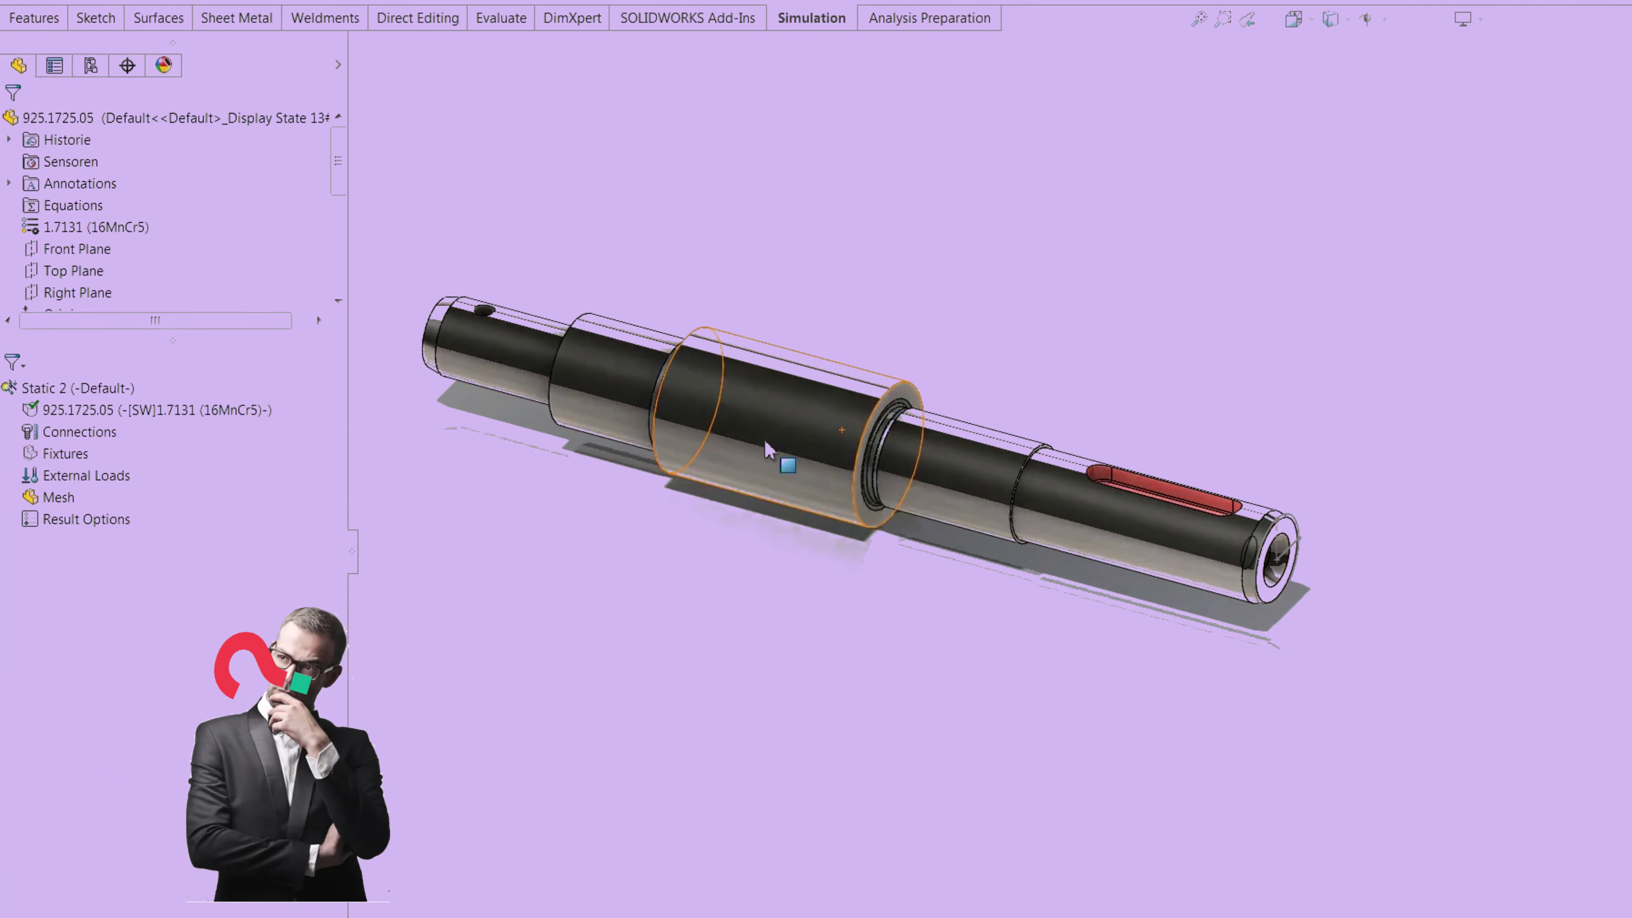
- Add rigid bearing fixtures on the left and right journal faces with shaft rotation stabilized
right_click(57, 454)
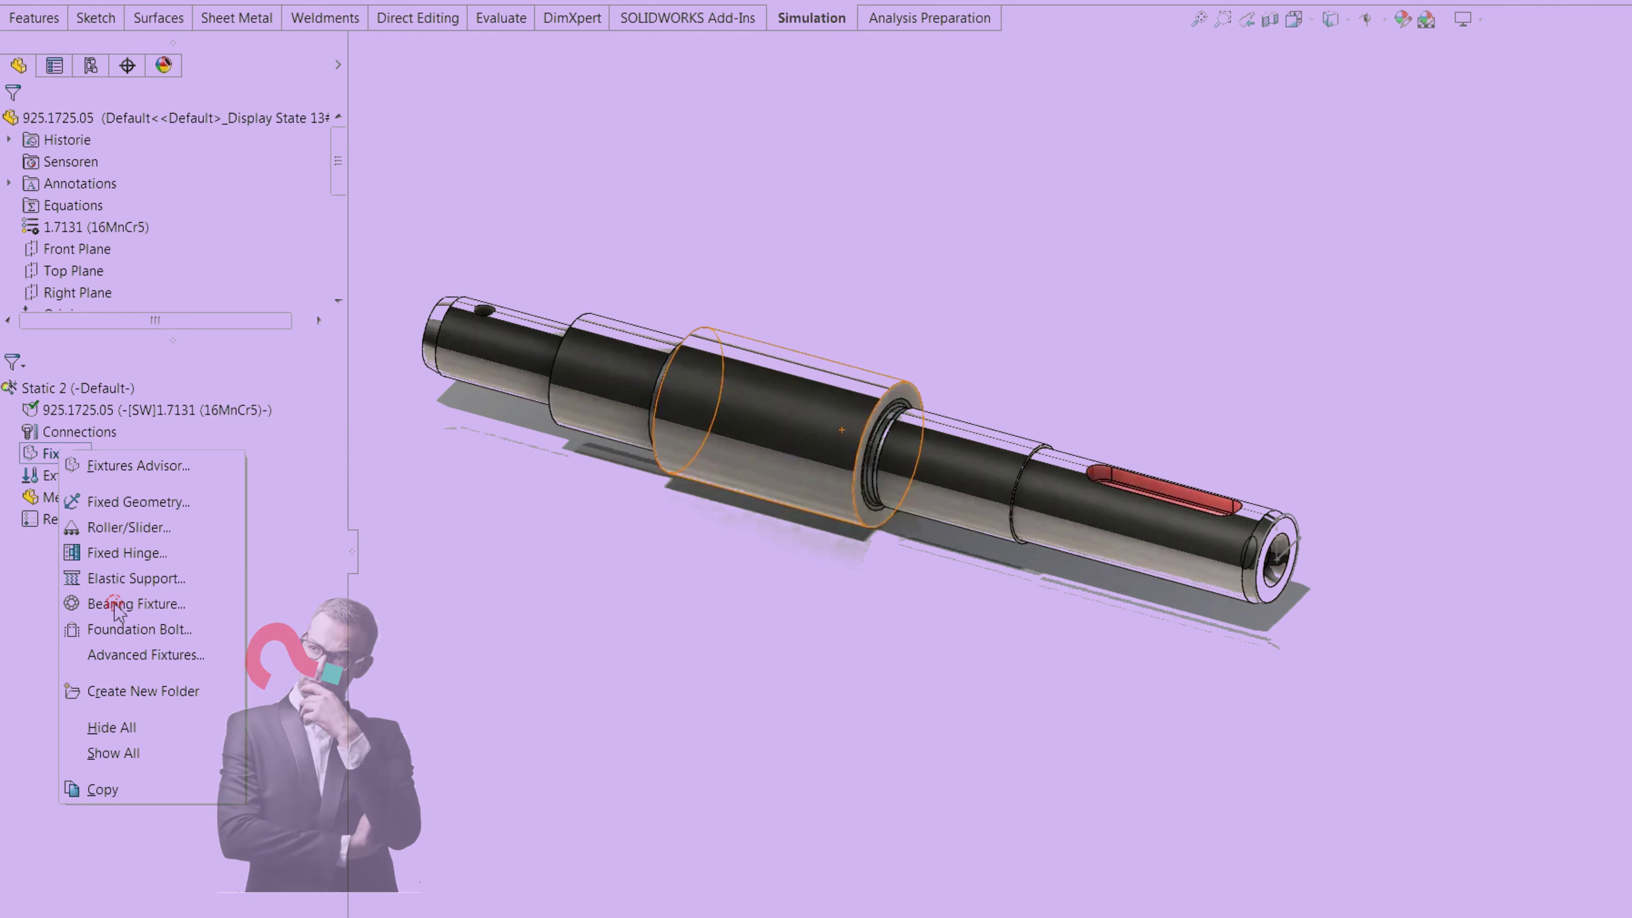
click(115, 607)
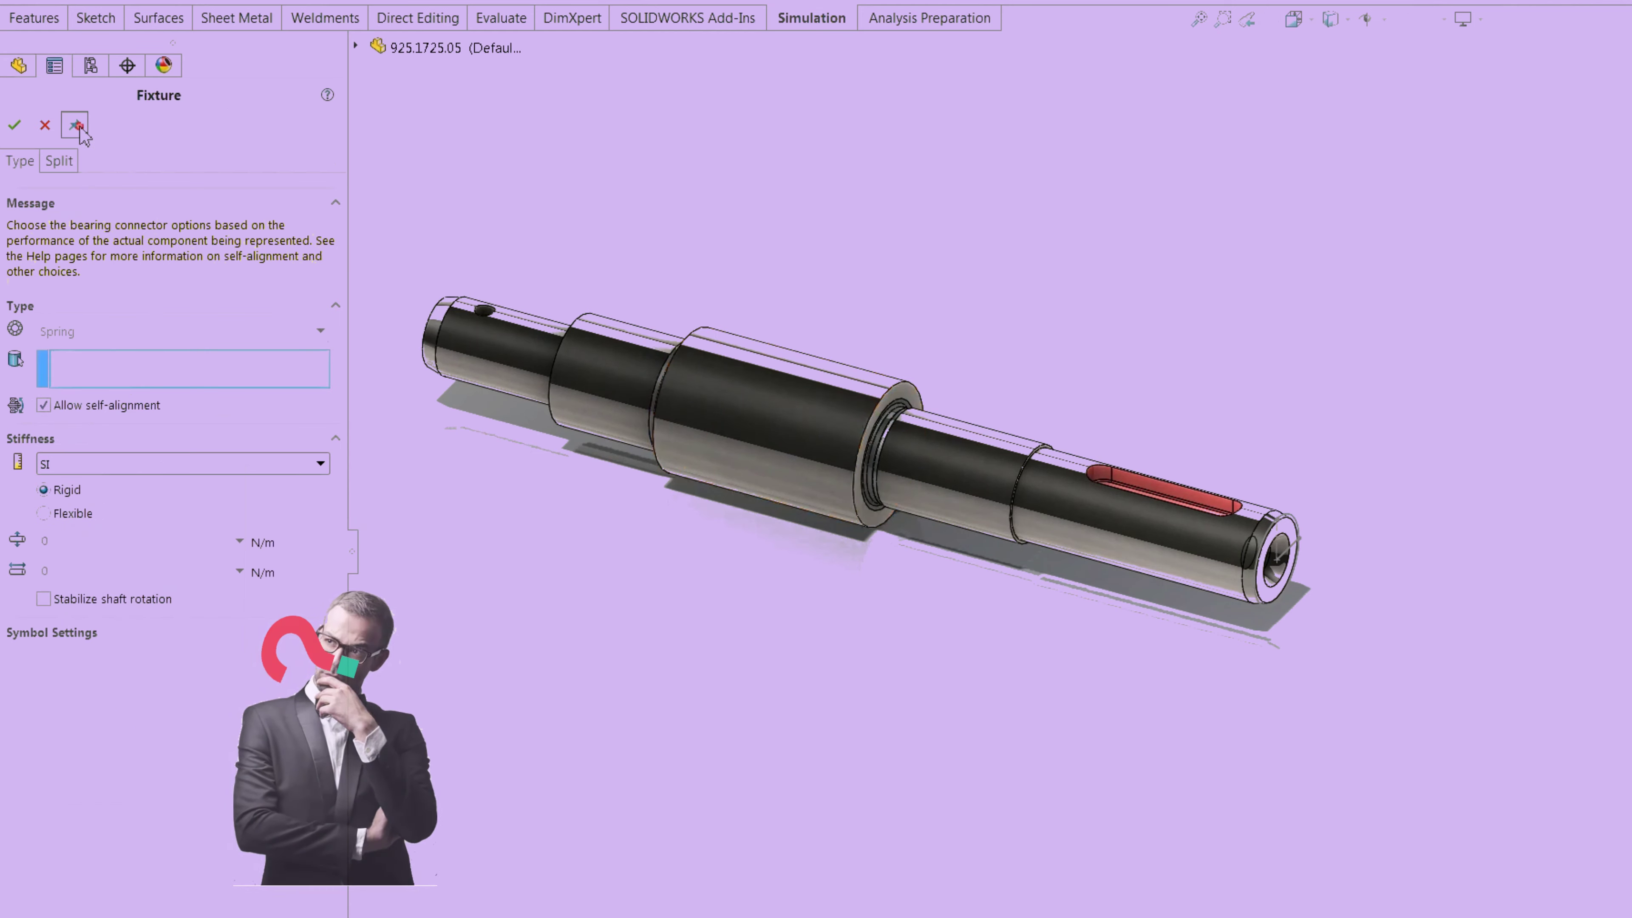
click(610, 401)
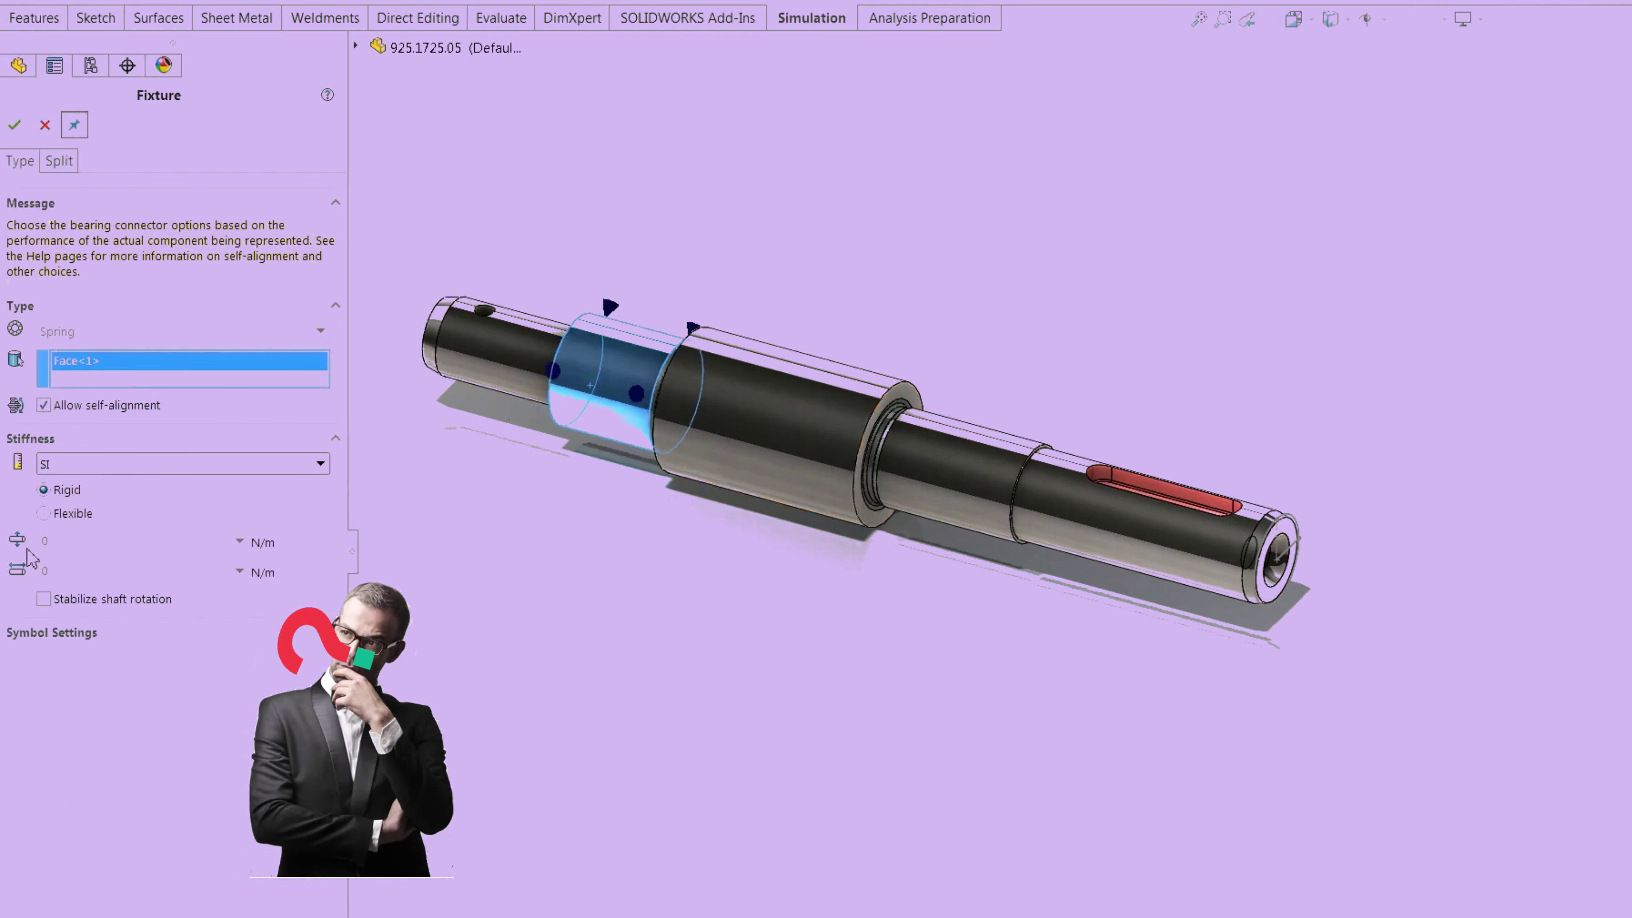
click(43, 600)
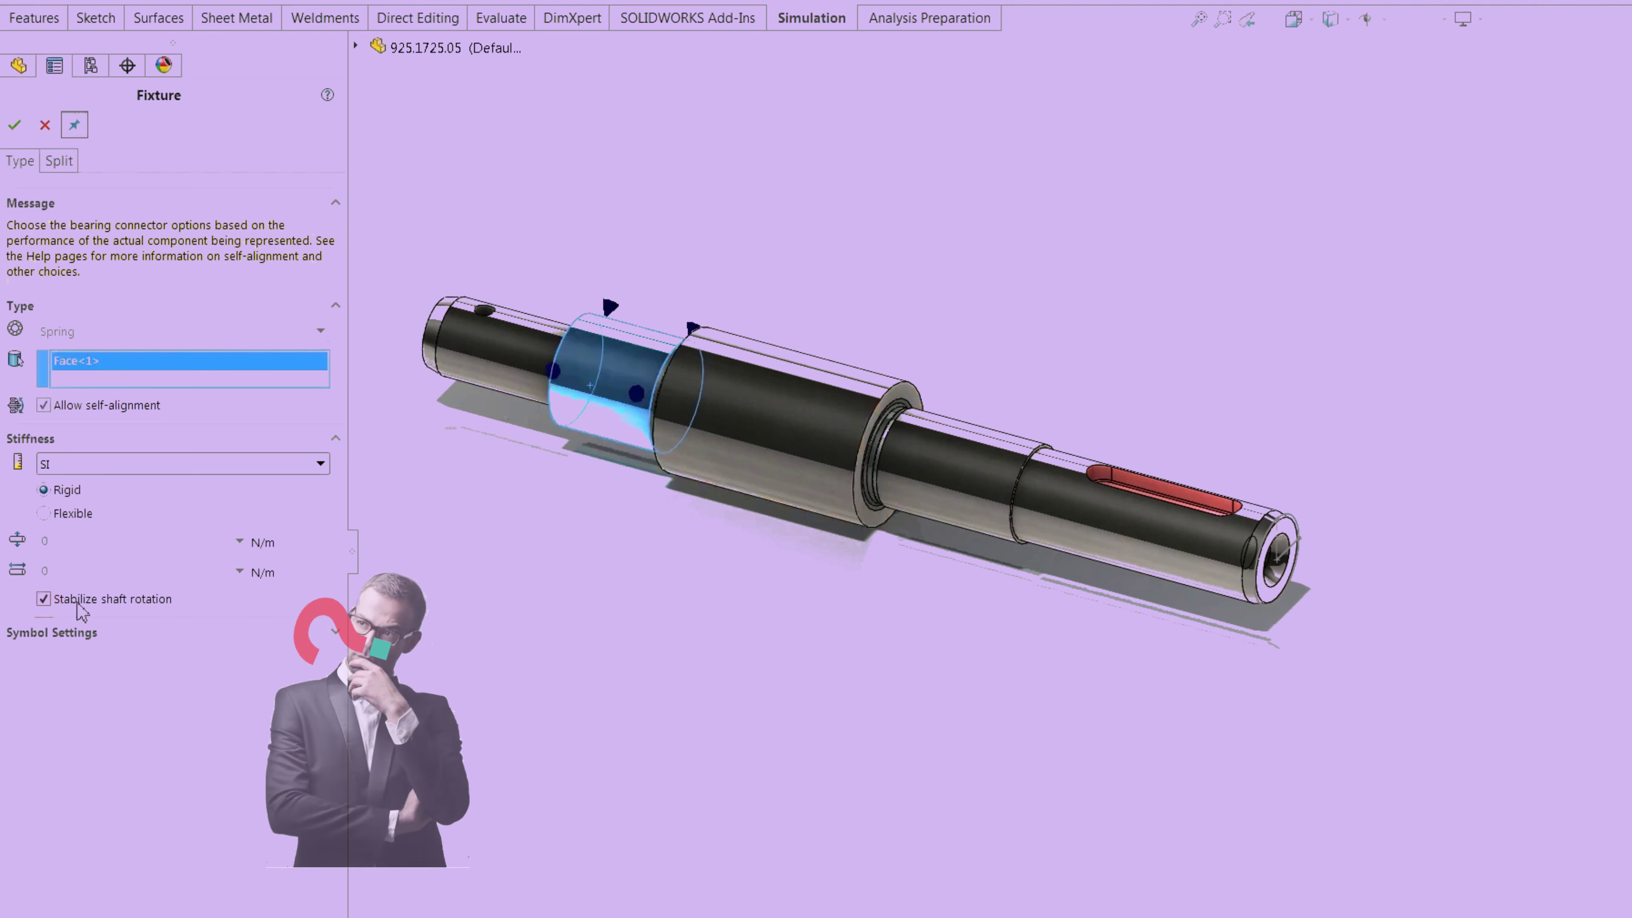
click(953, 497)
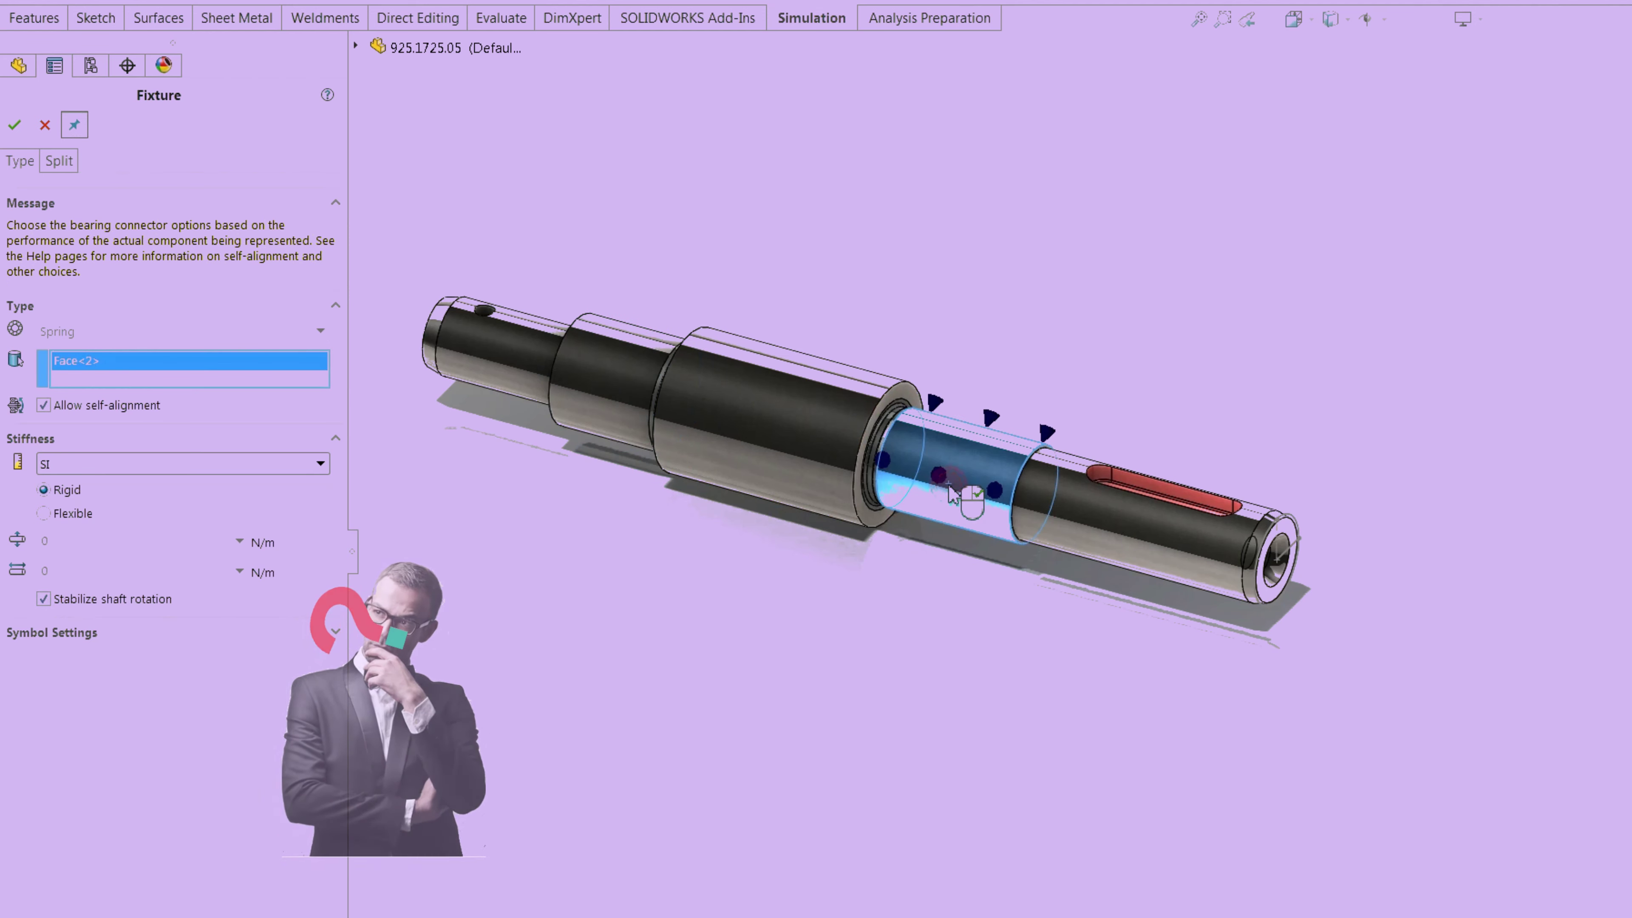
click(14, 126)
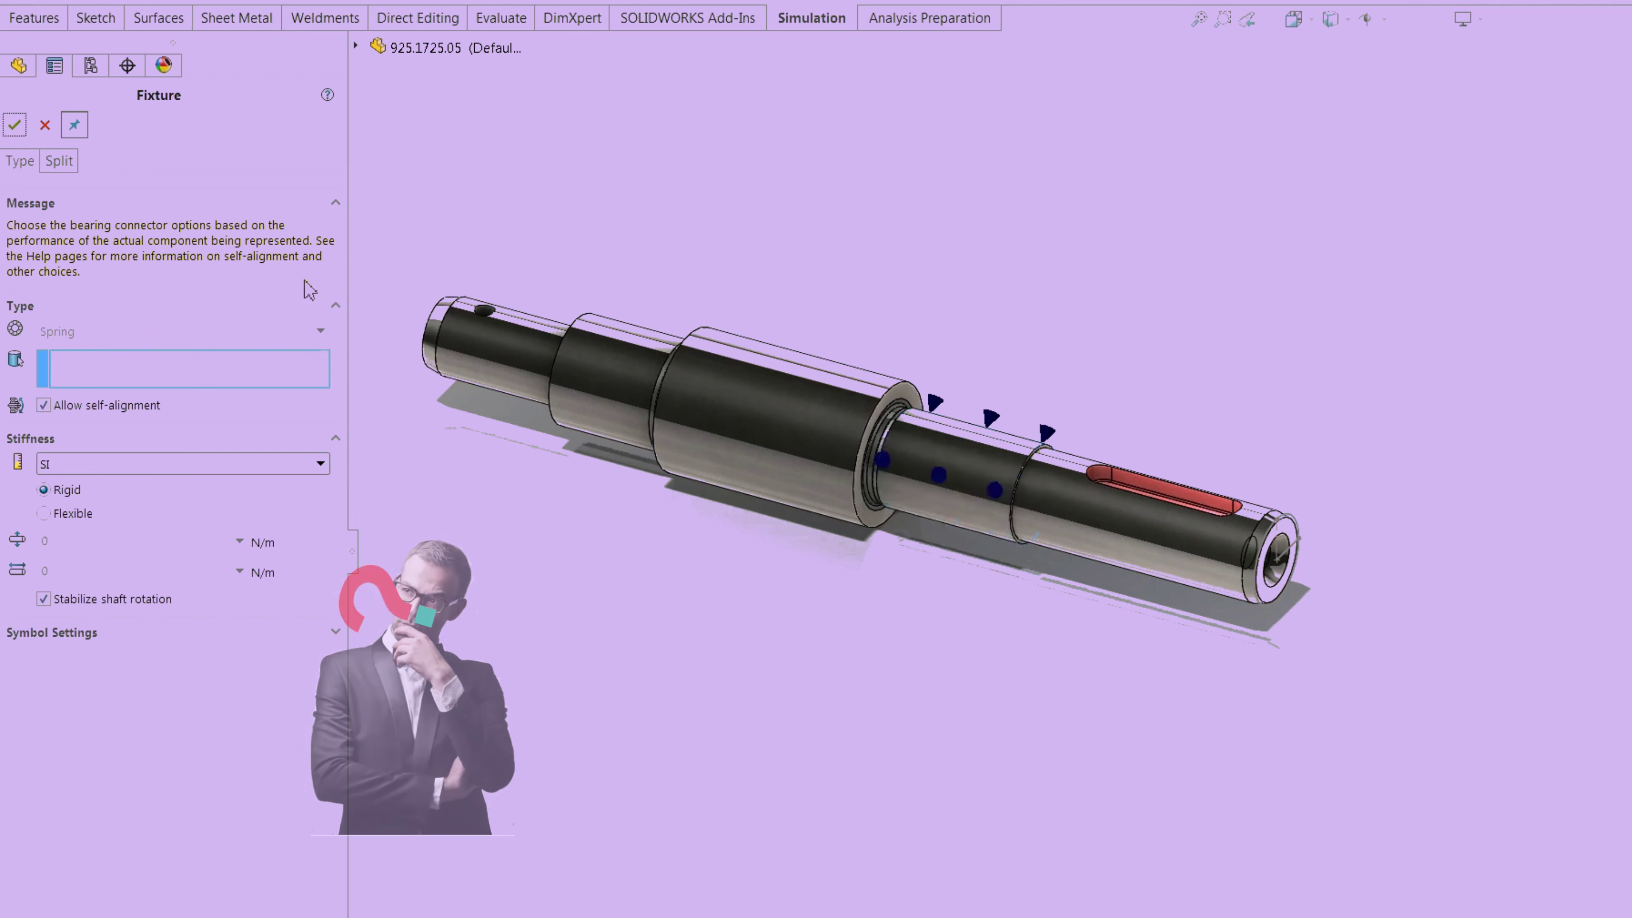
click(592, 374)
click(14, 125)
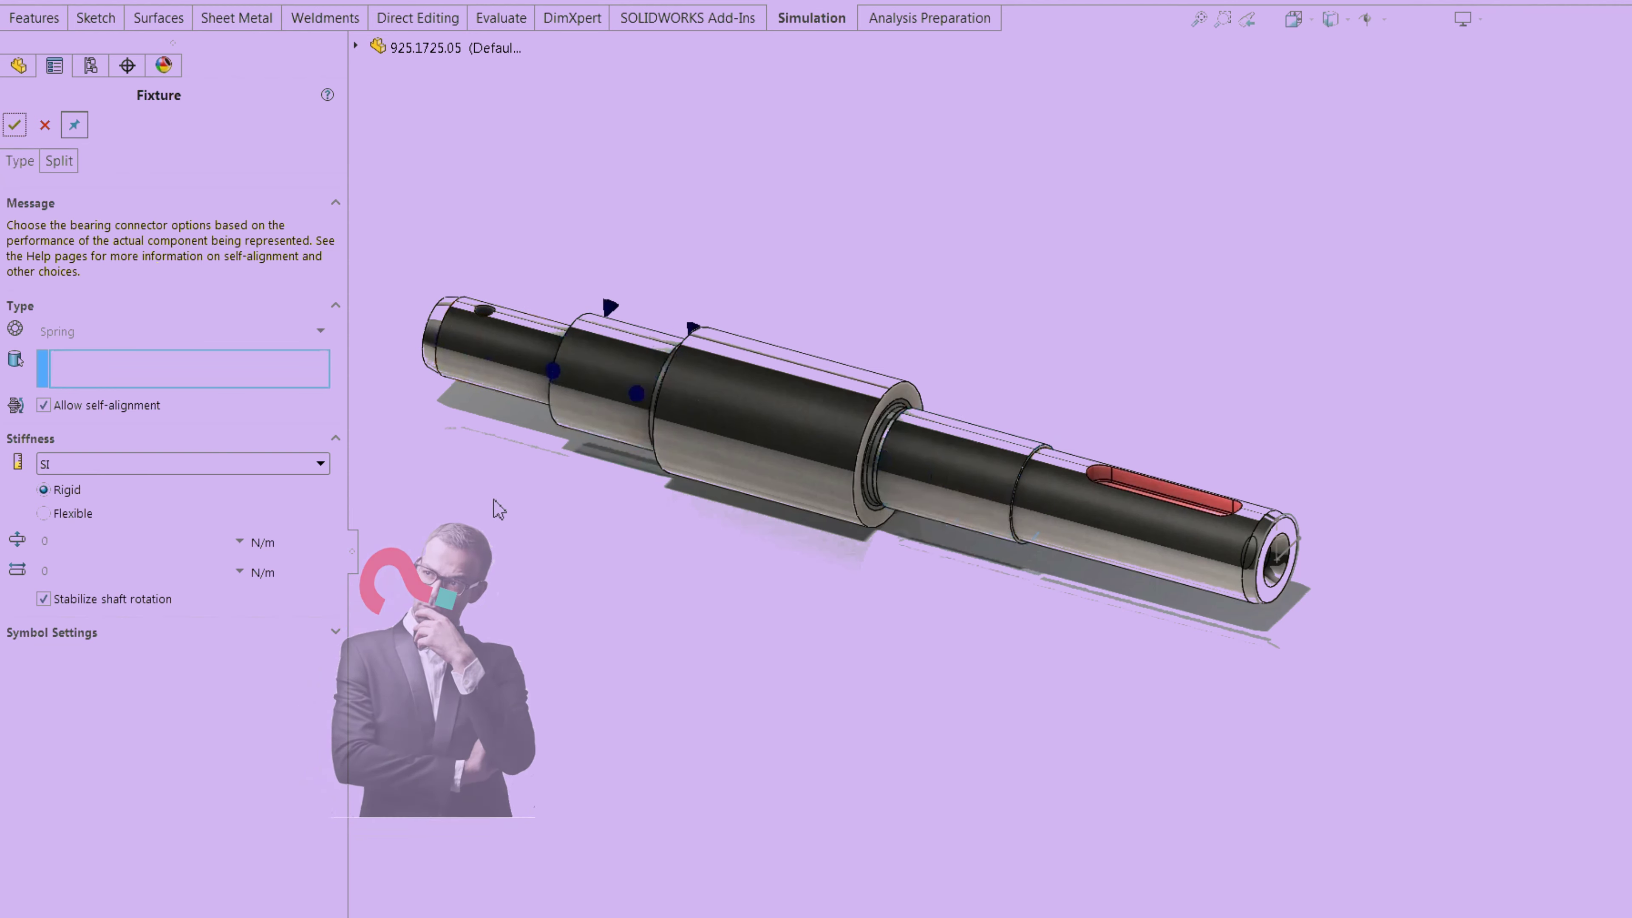
click(44, 125)
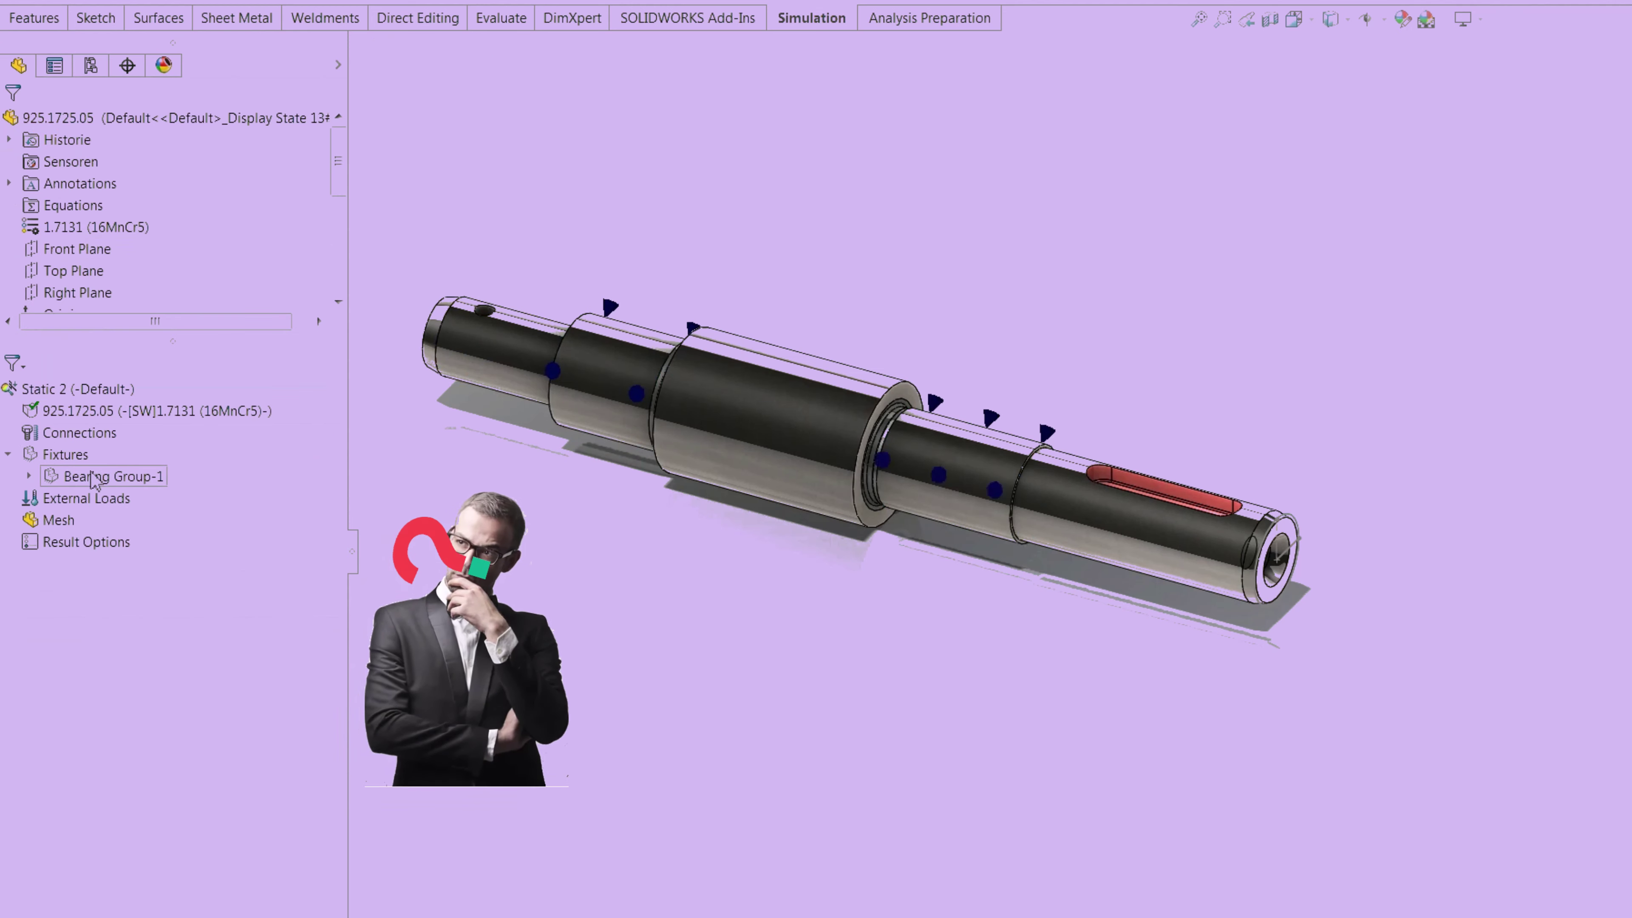
- Start an Advanced Fixture of the Use Reference Geometry type from the Fixtures menu
right_click(76, 501)
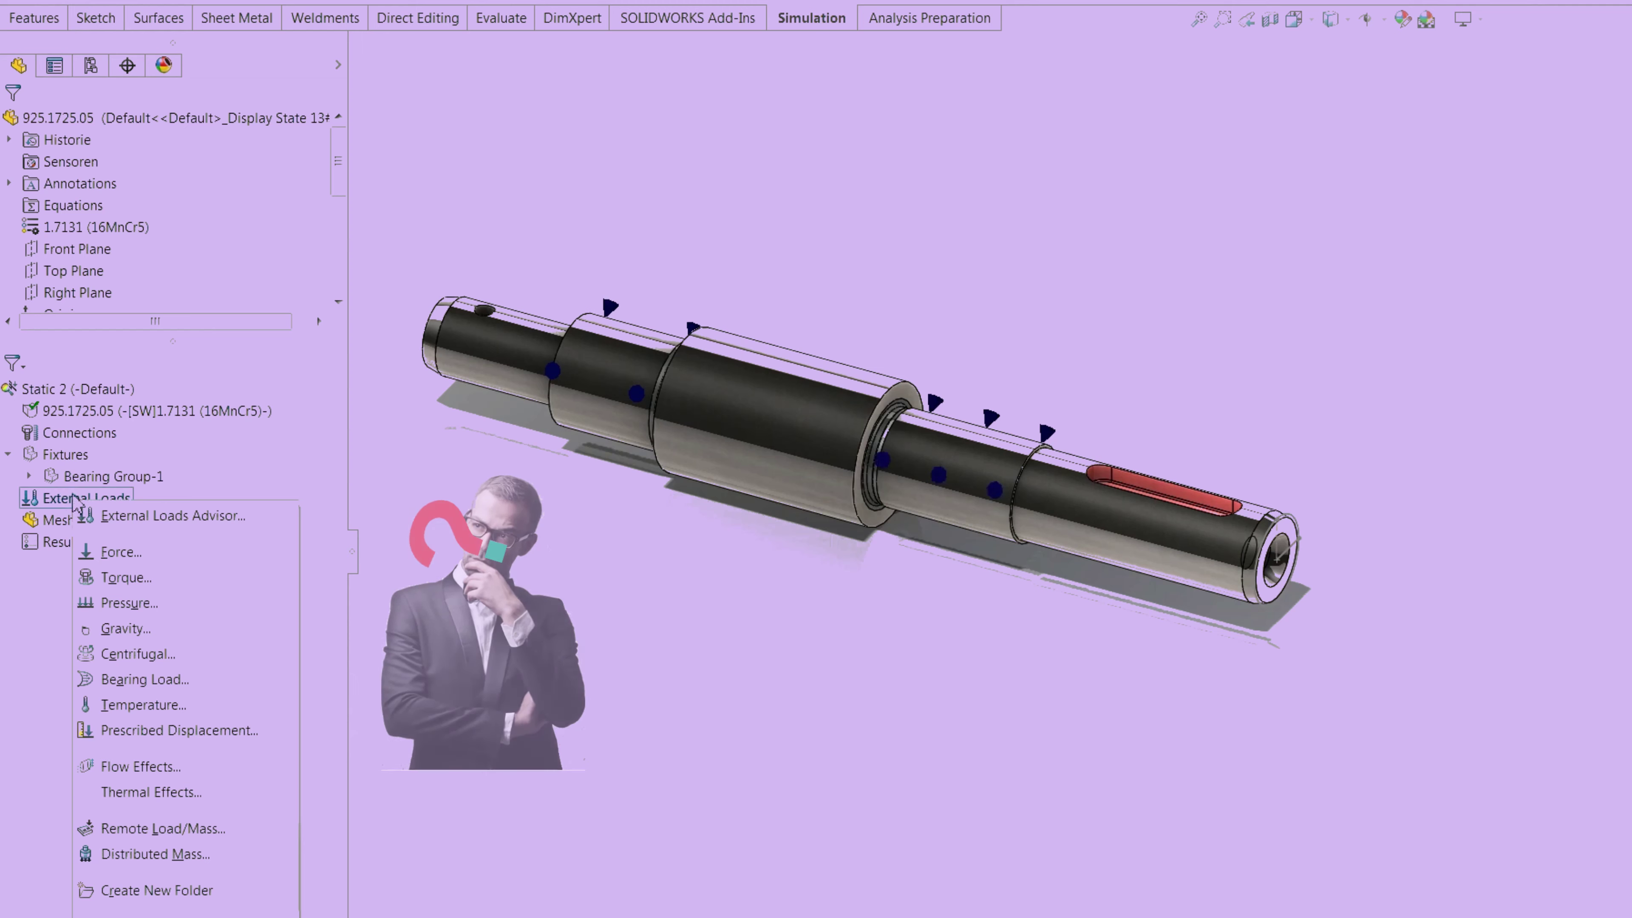
right_click(58, 454)
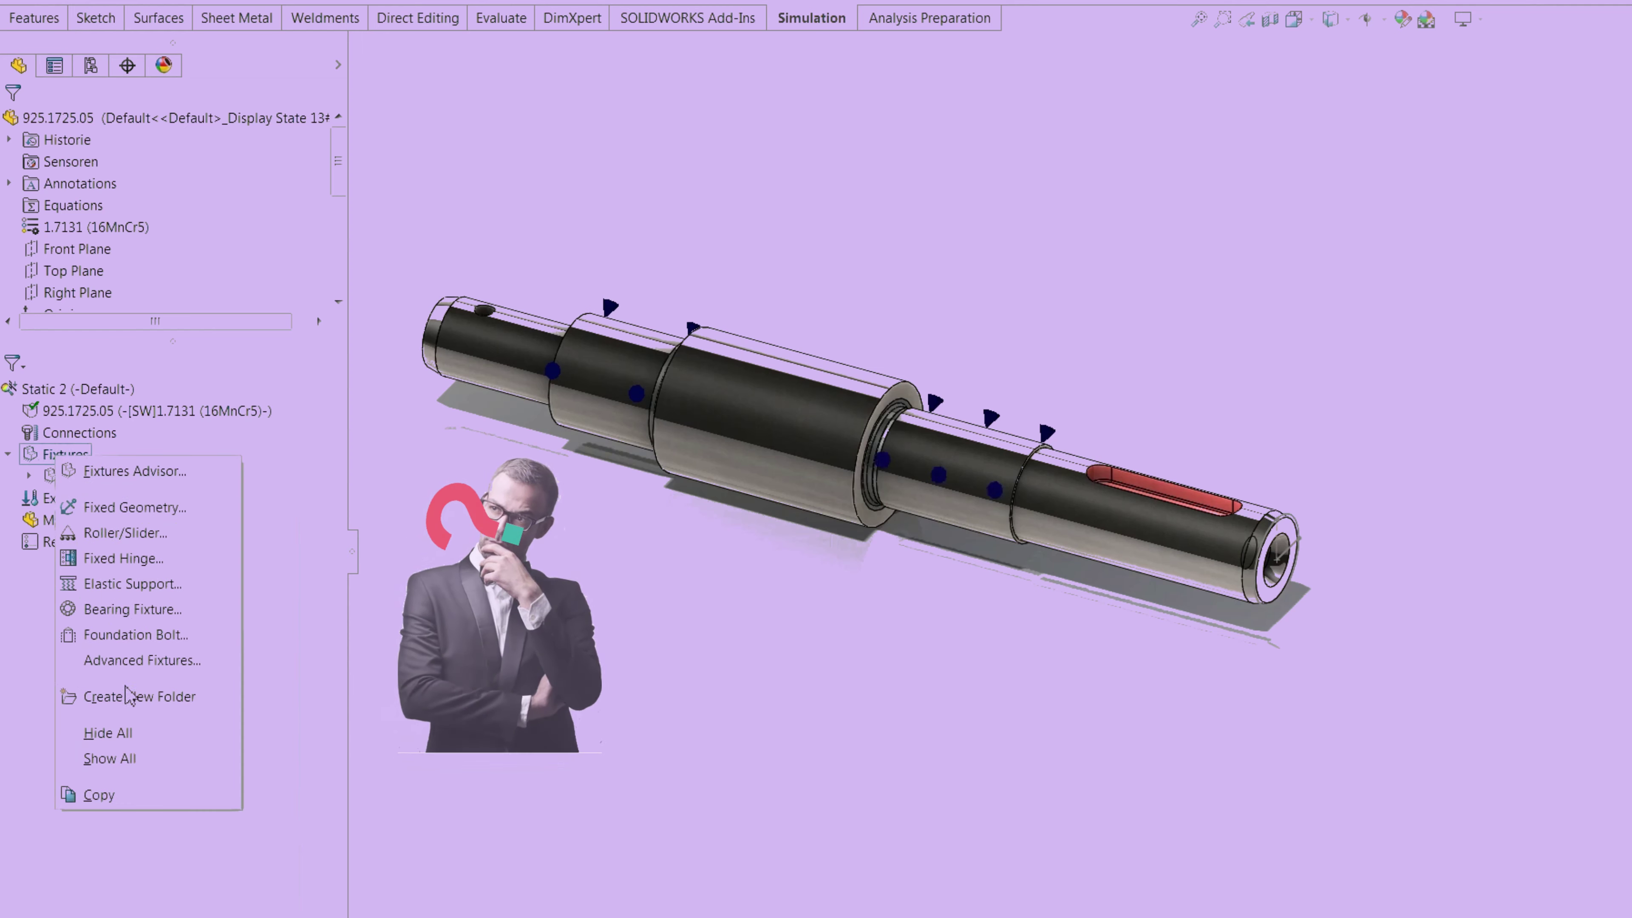
click(124, 661)
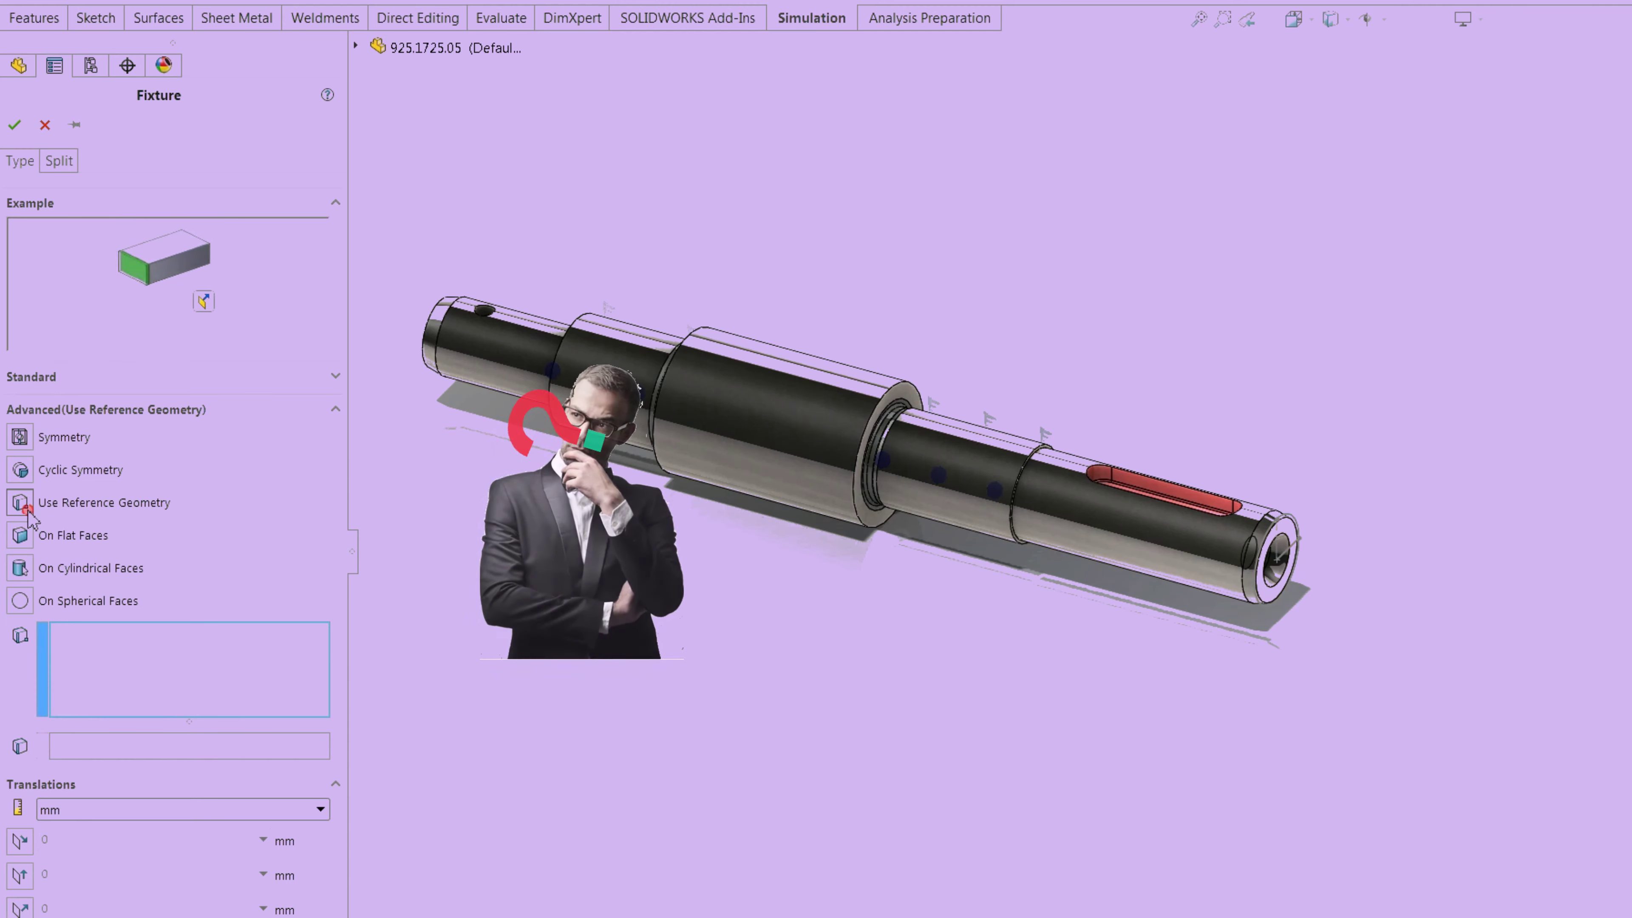
- Restrain the keyway face to 0 mm translation normal to the Front Plane
click(358, 49)
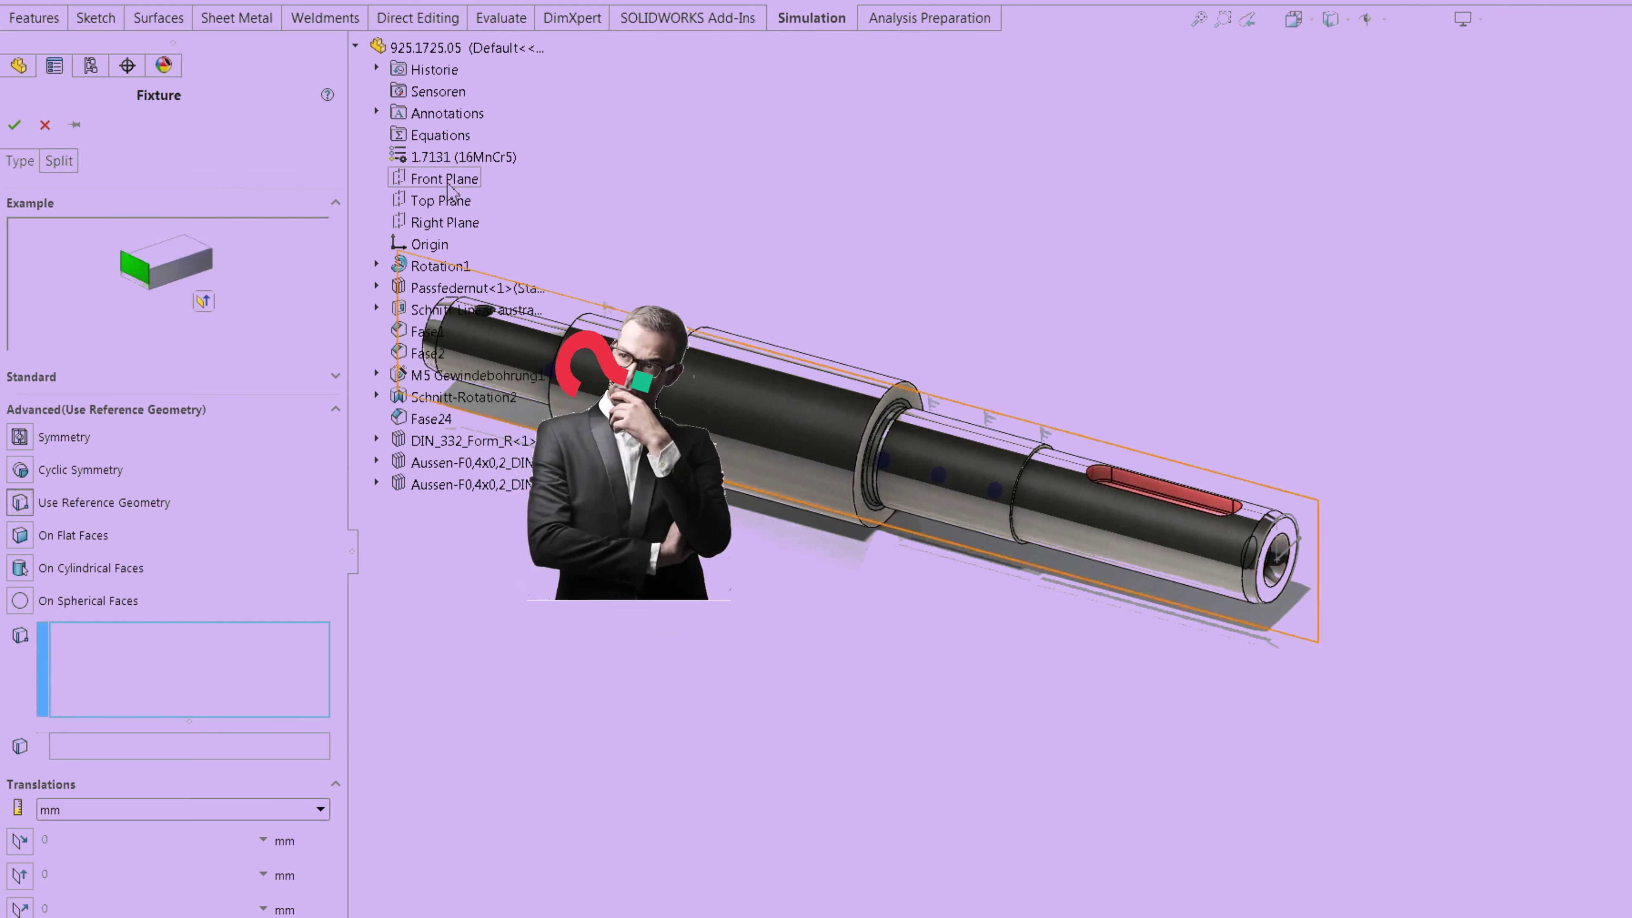
click(87, 745)
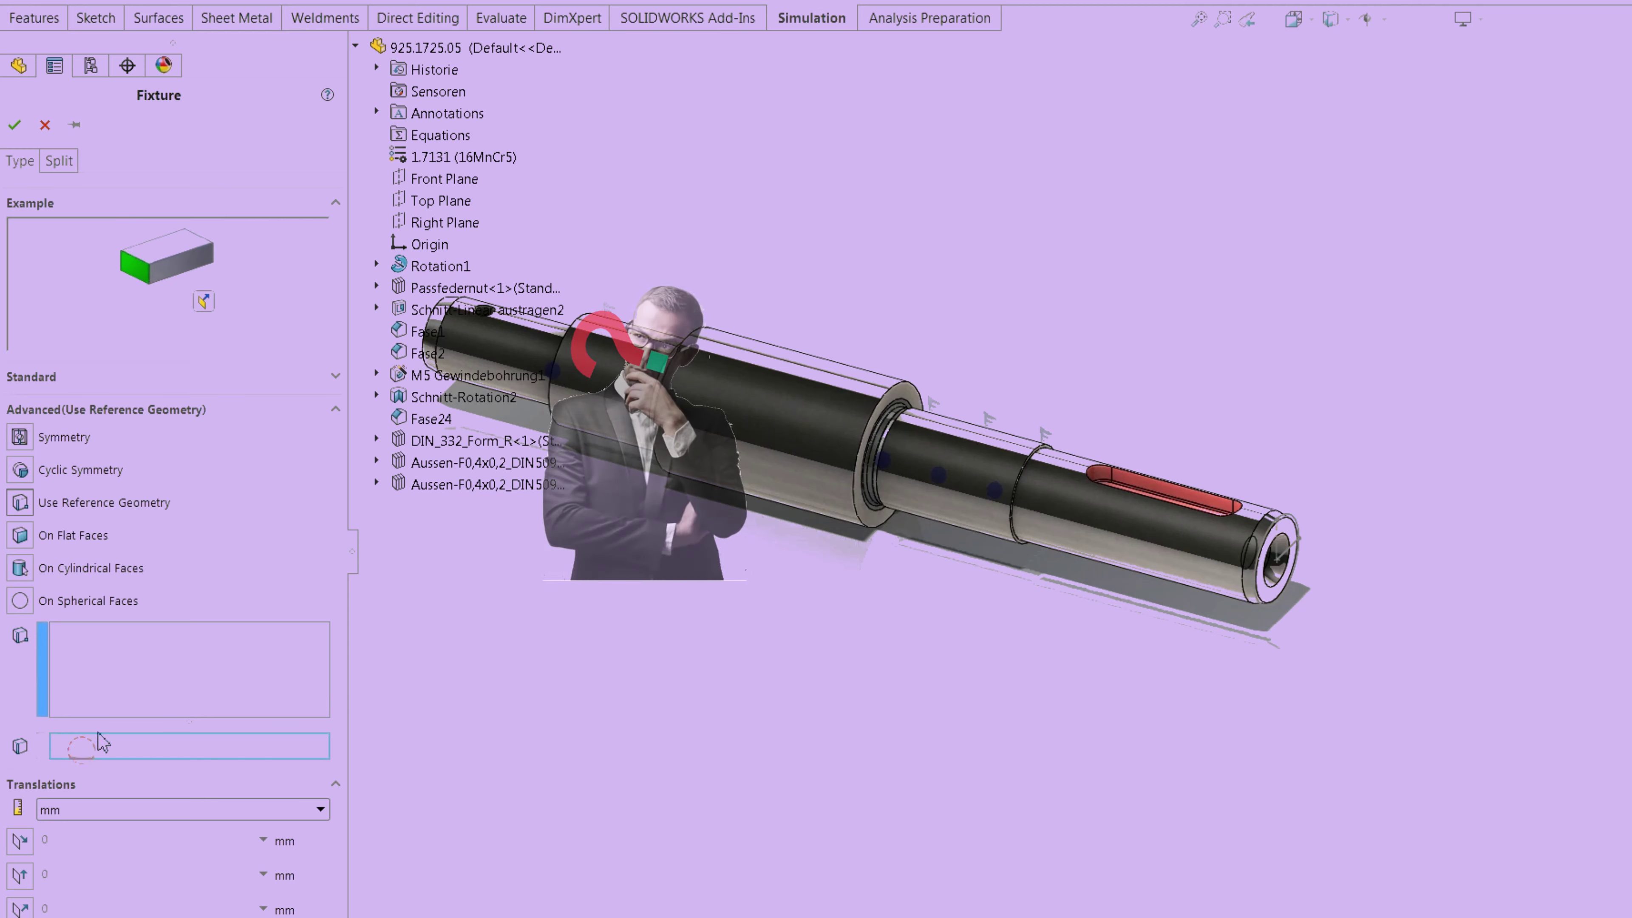
click(445, 181)
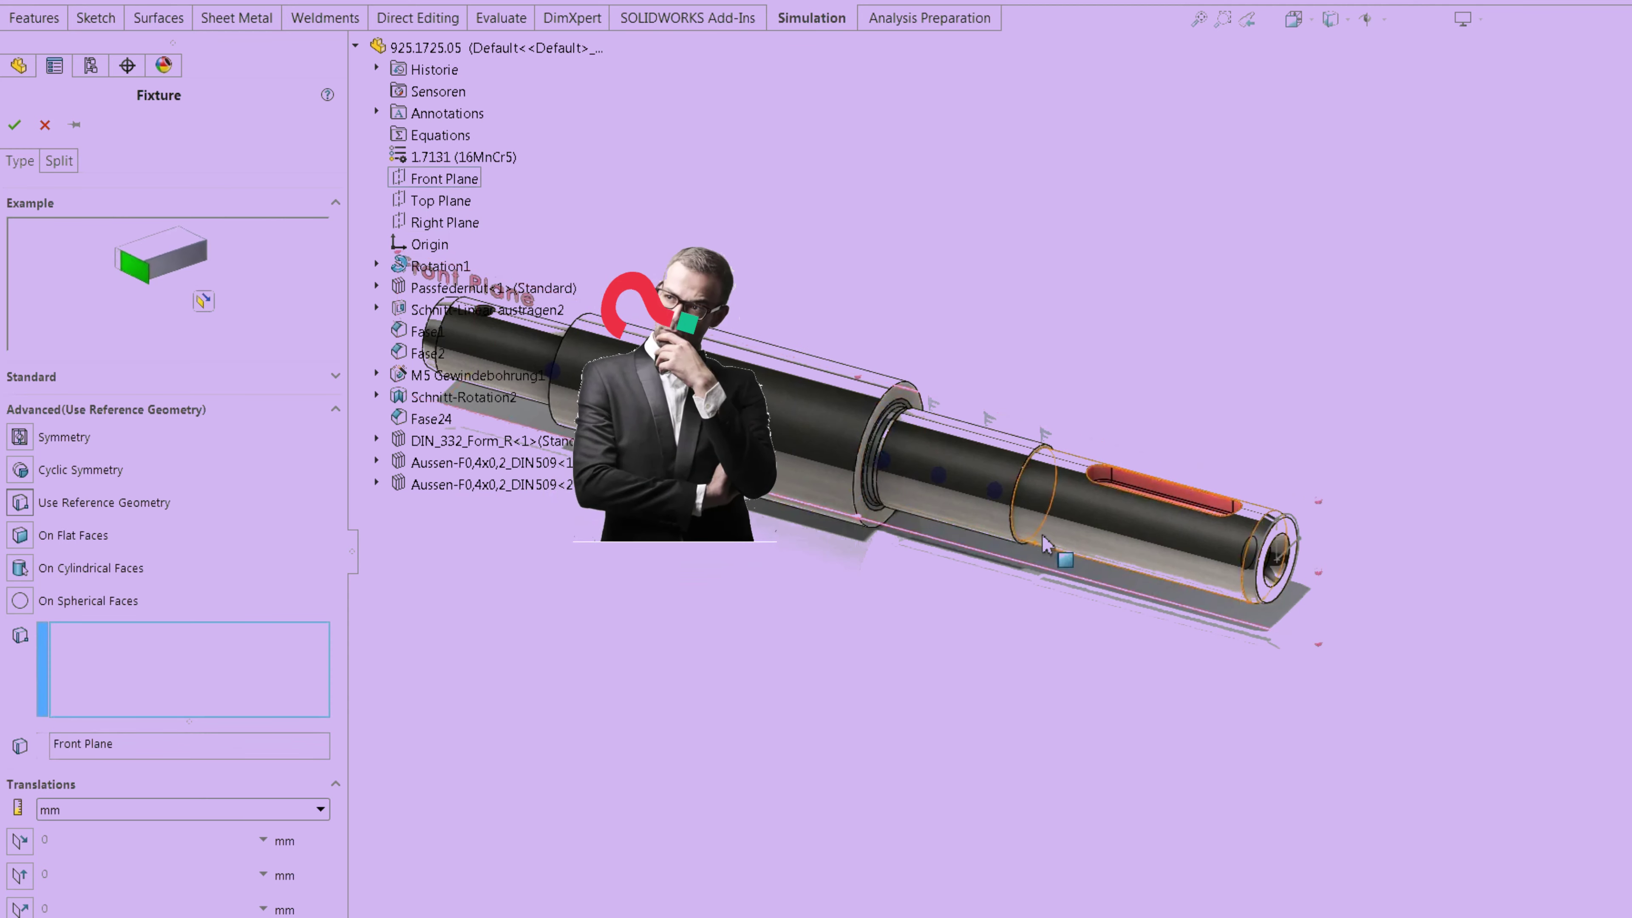
click(1148, 494)
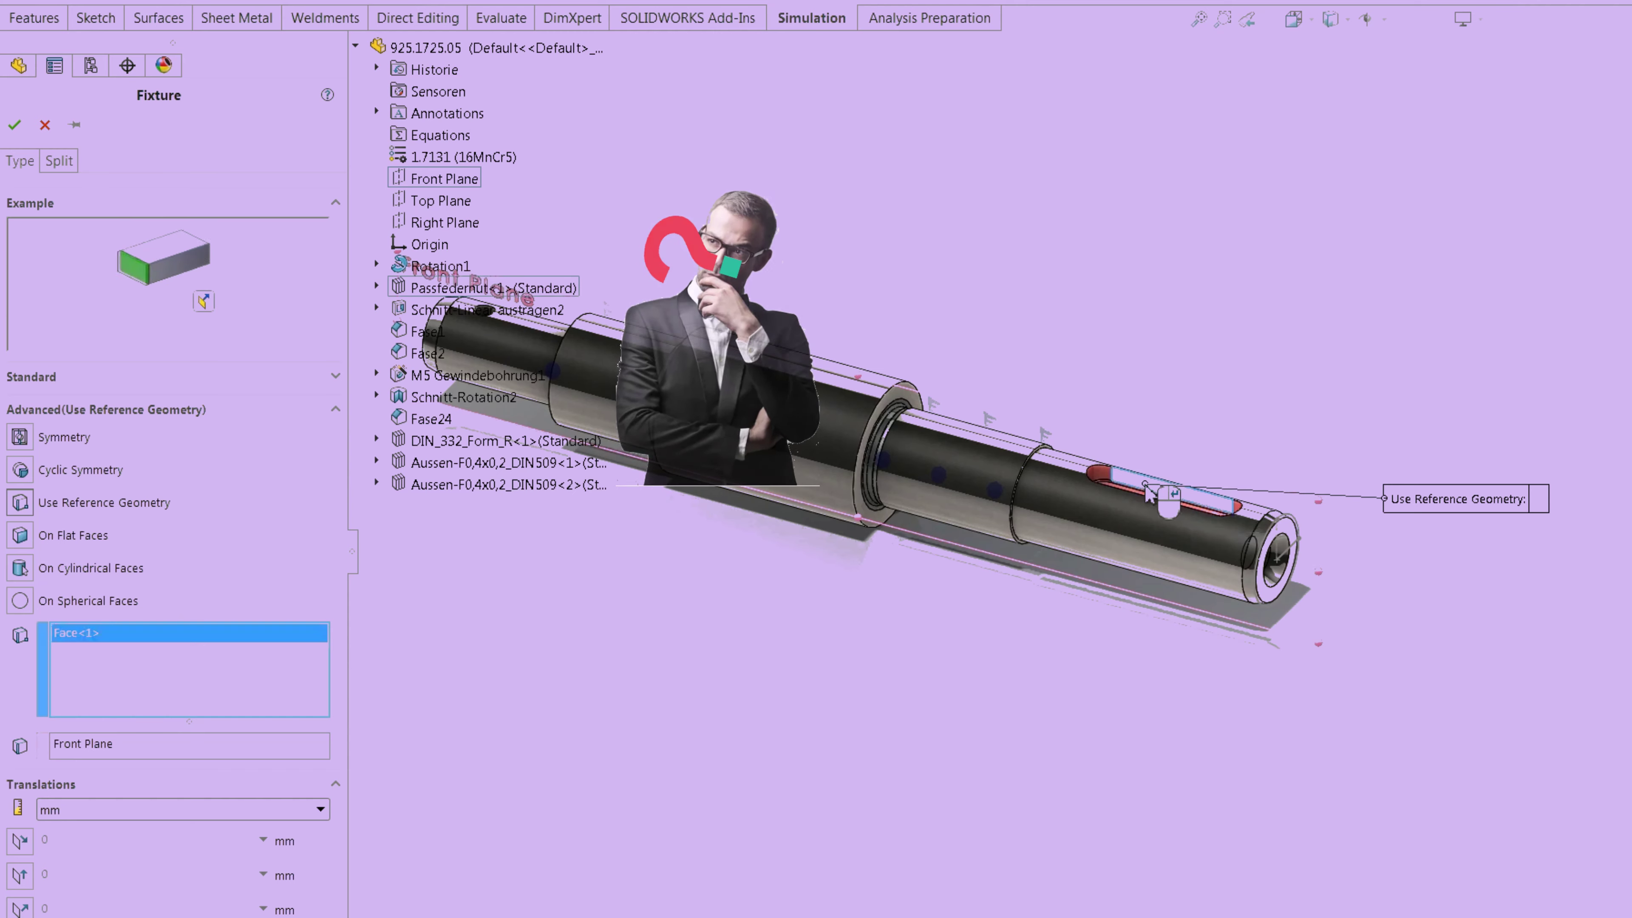
key(Right)
key(Right)
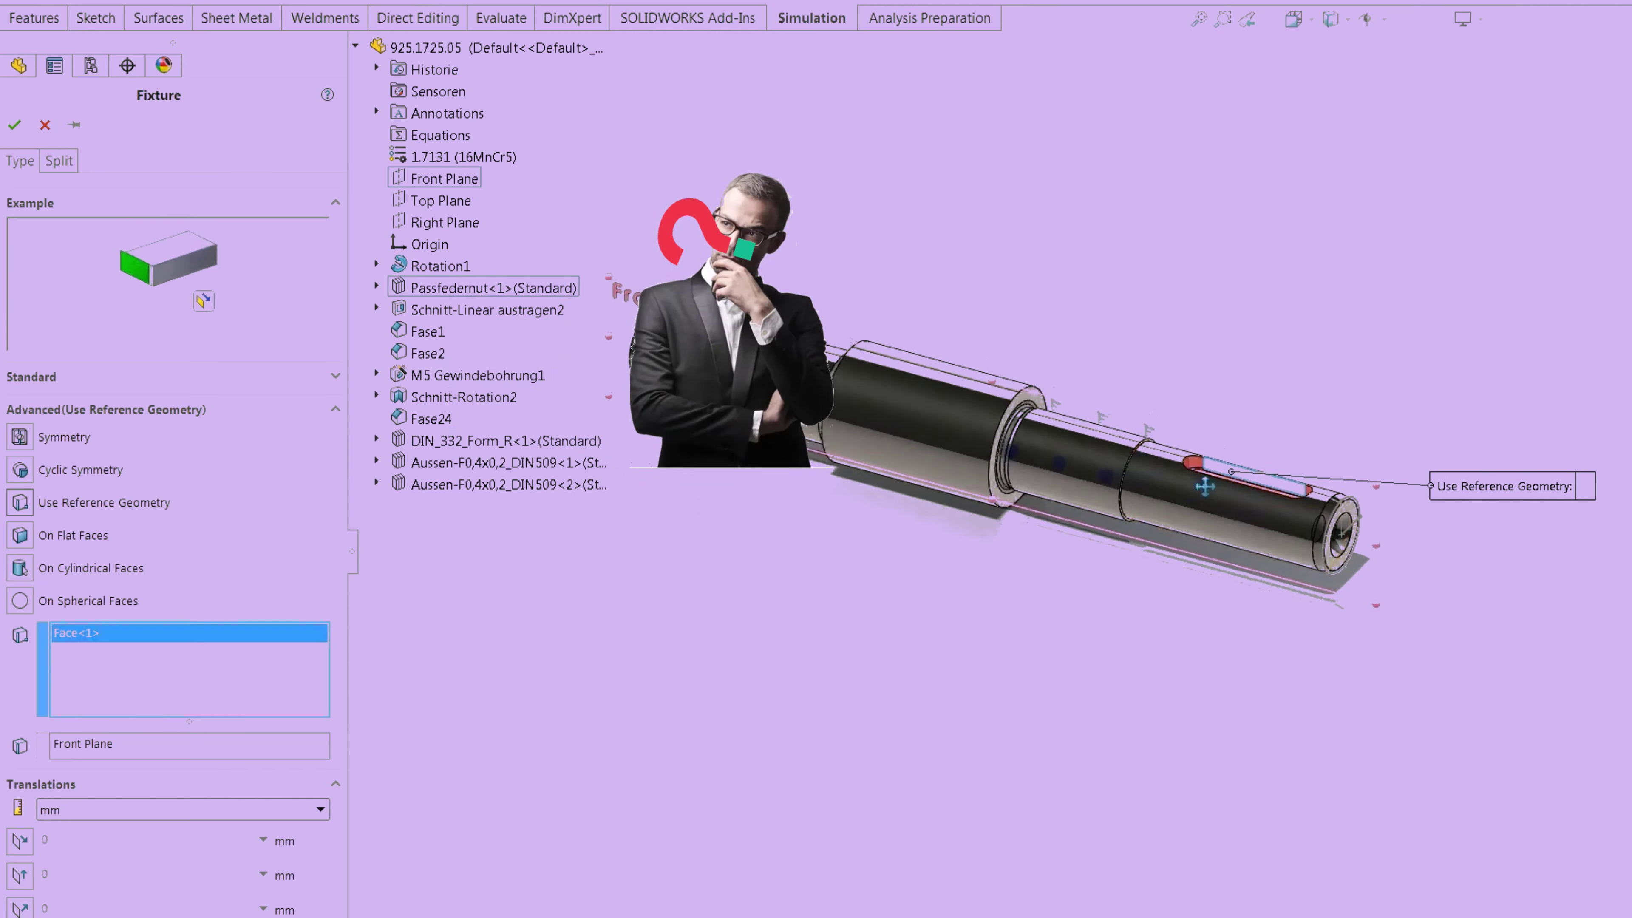
click(19, 908)
scroll(1298, 492, down, 2)
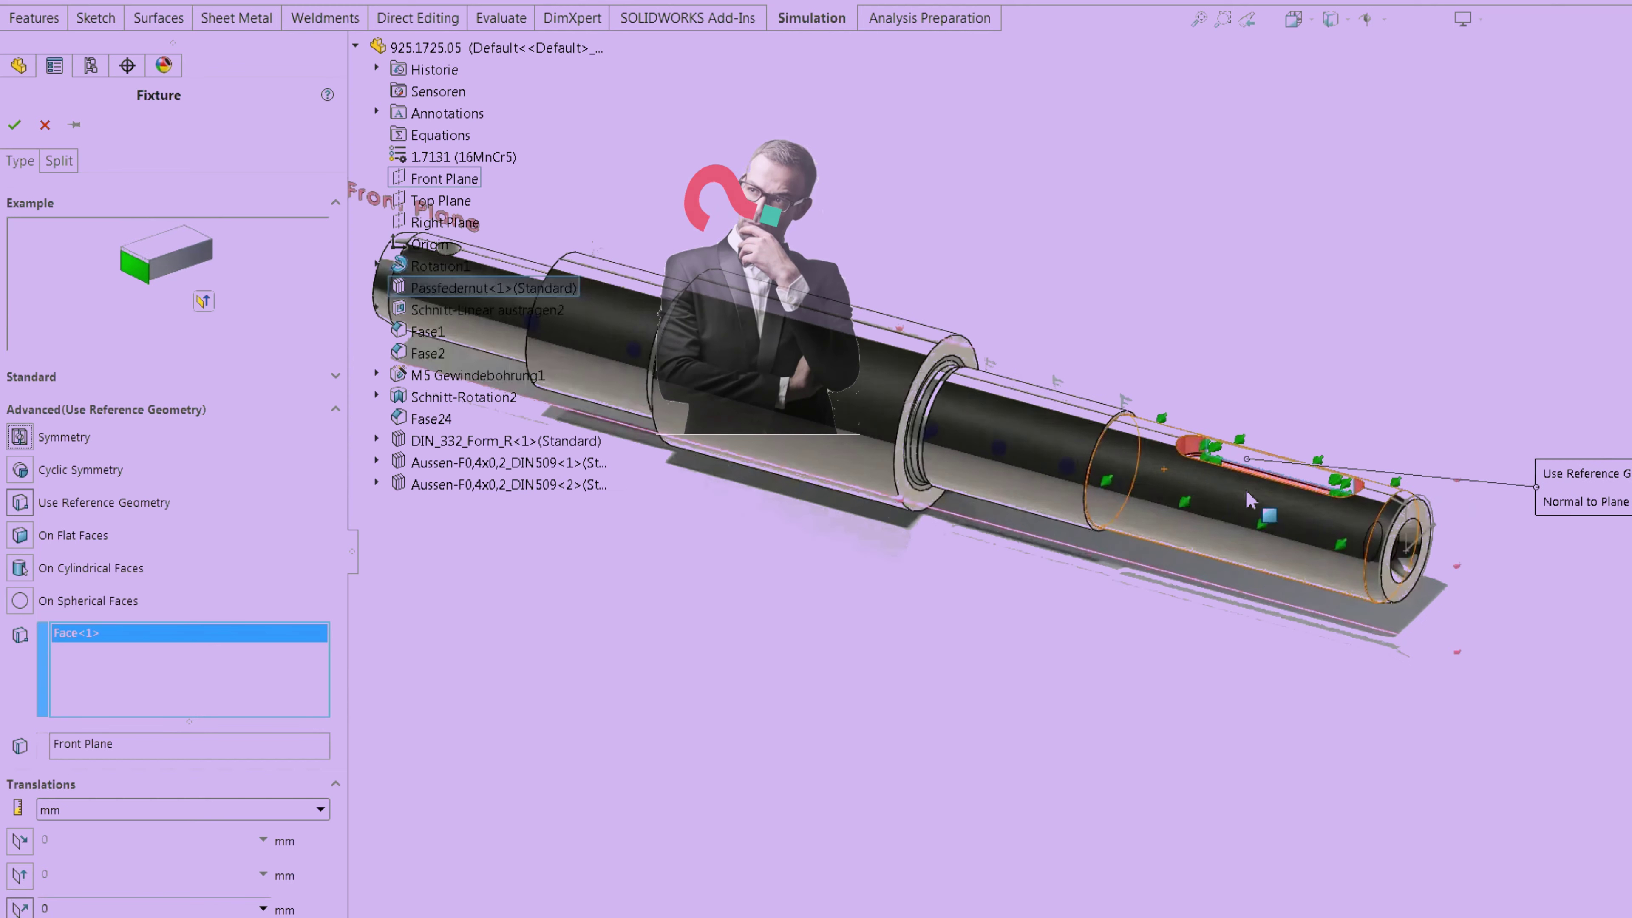
scroll(1298, 491, down, 2)
scroll(1298, 492, down, 2)
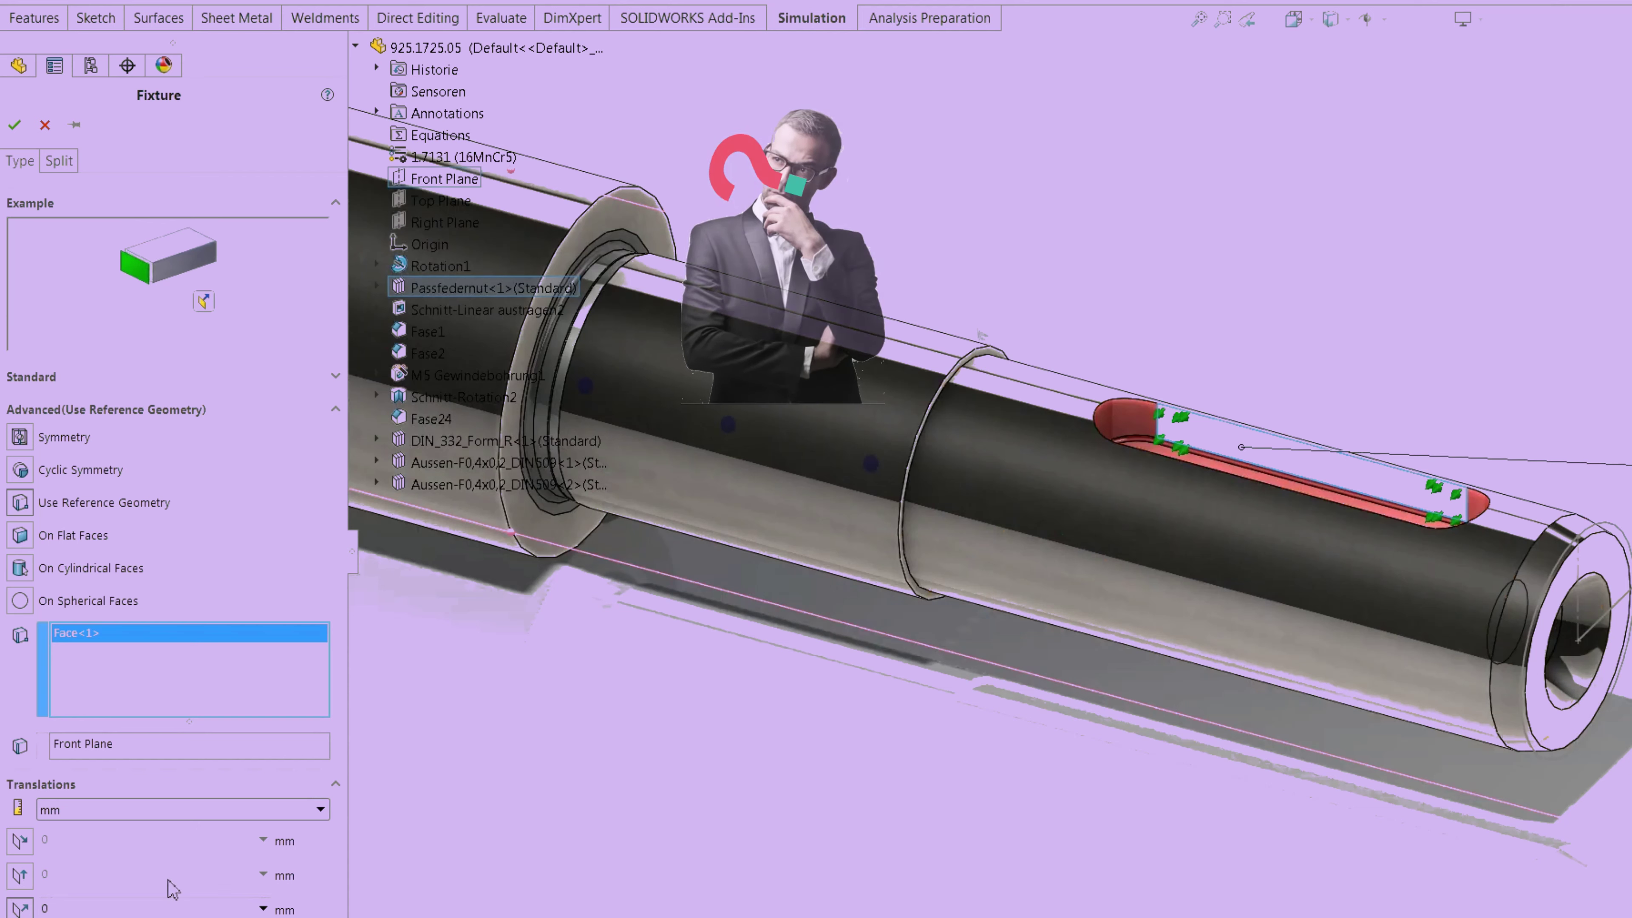
ctrl+middle_drag(1017, 546, 901, 497)
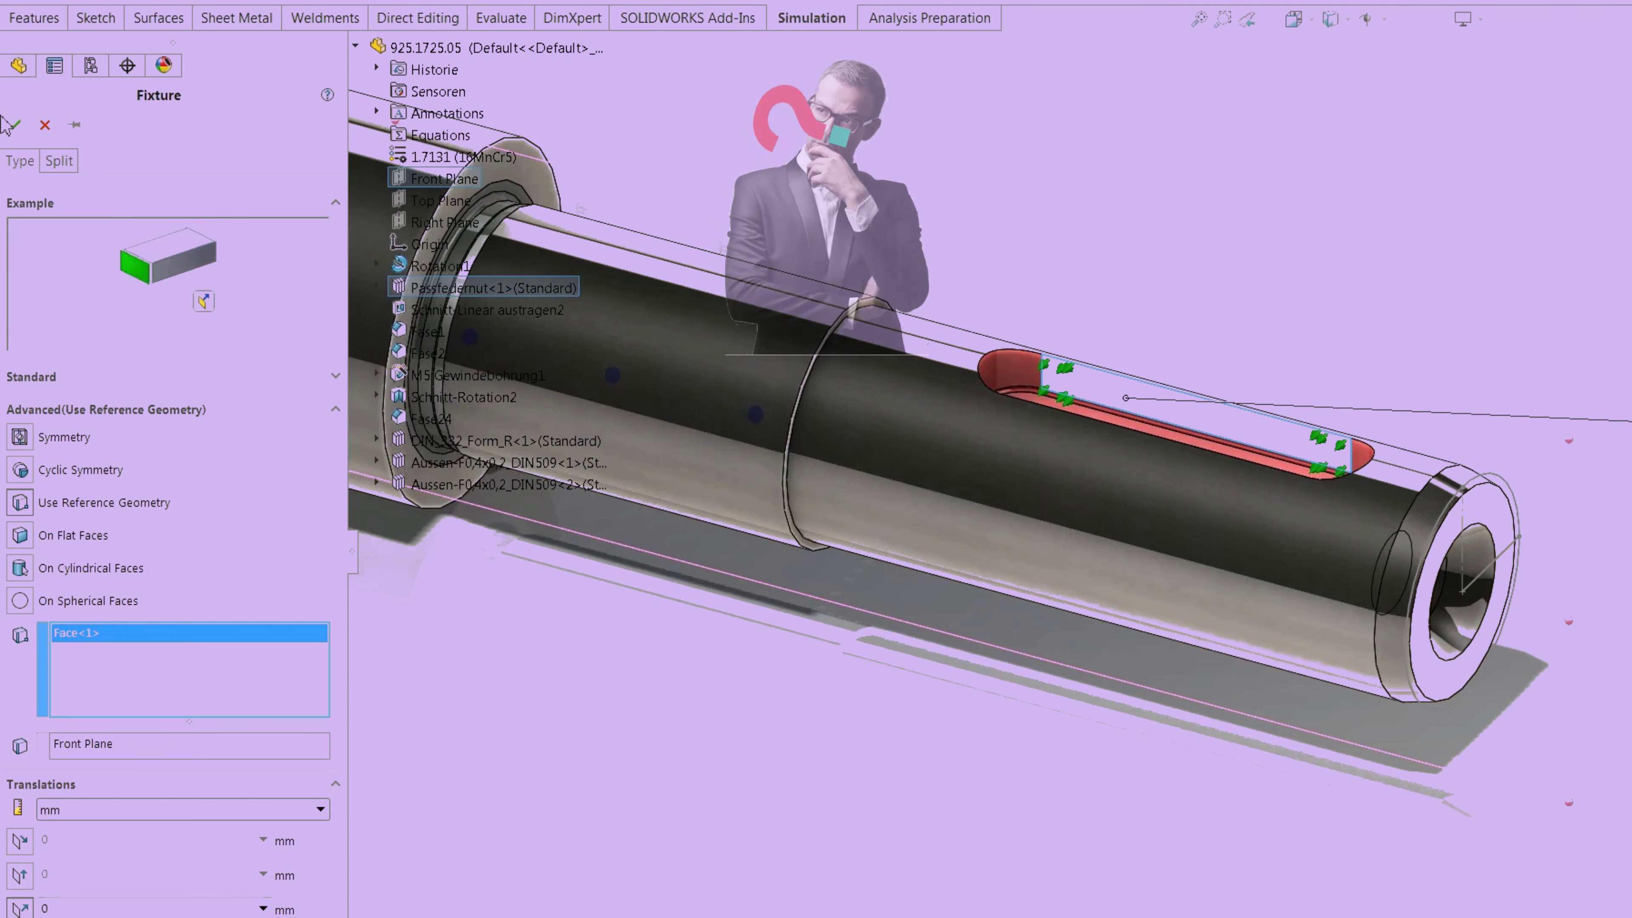
click(12, 128)
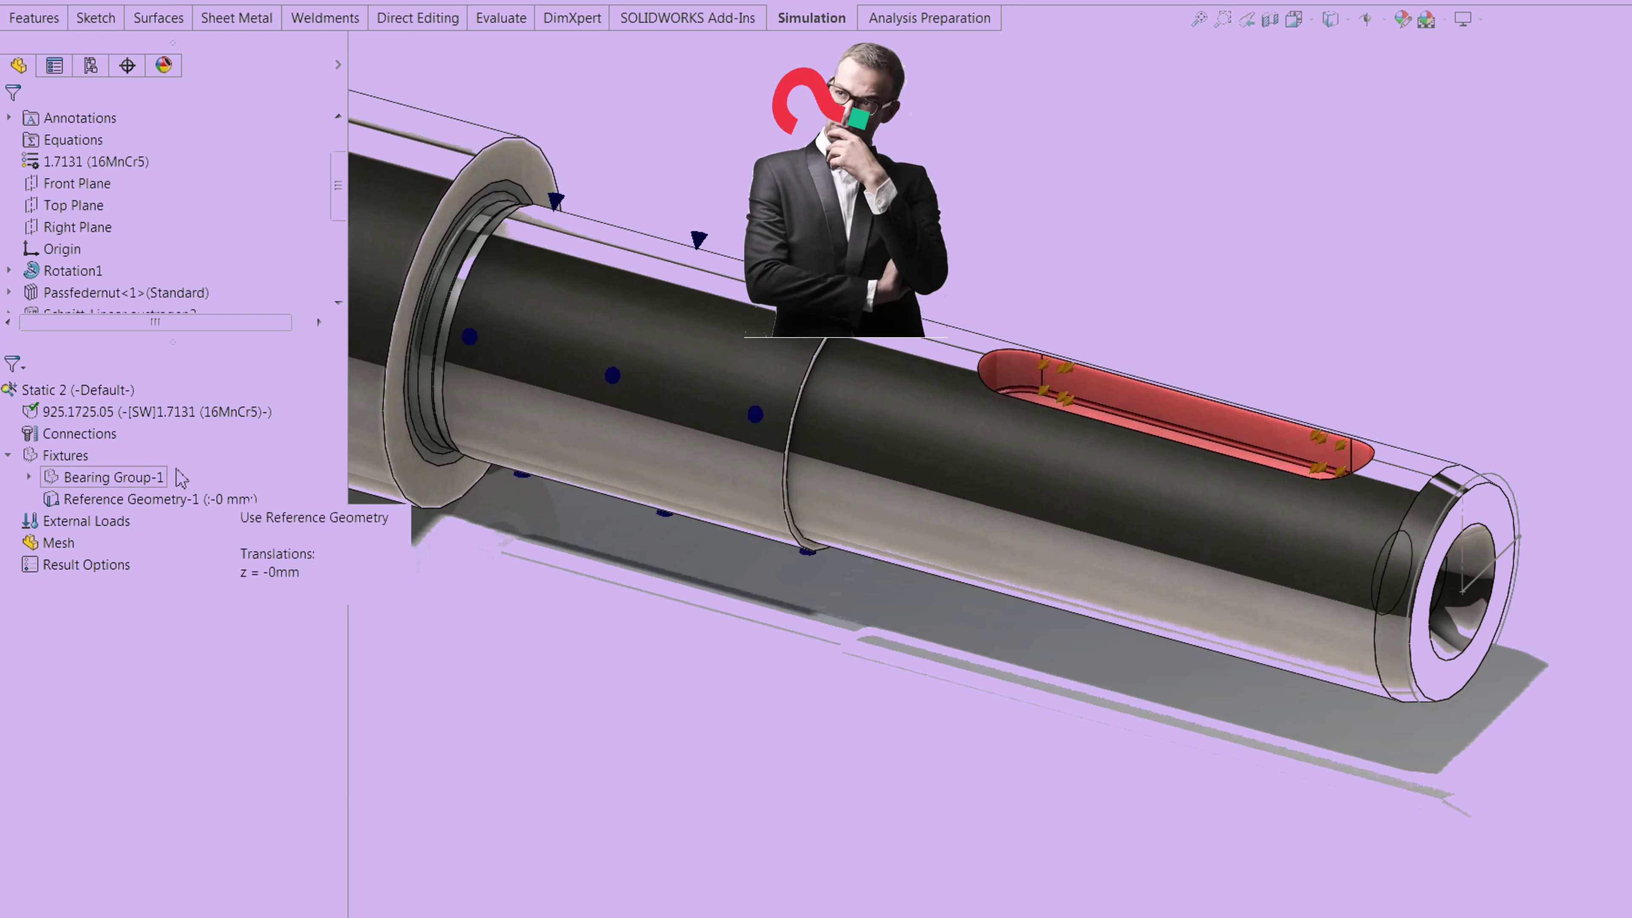
- Re-edit Reference Geometry-1, re-enabling its 0 mm Normal to Plane restraint
right_click(69, 550)
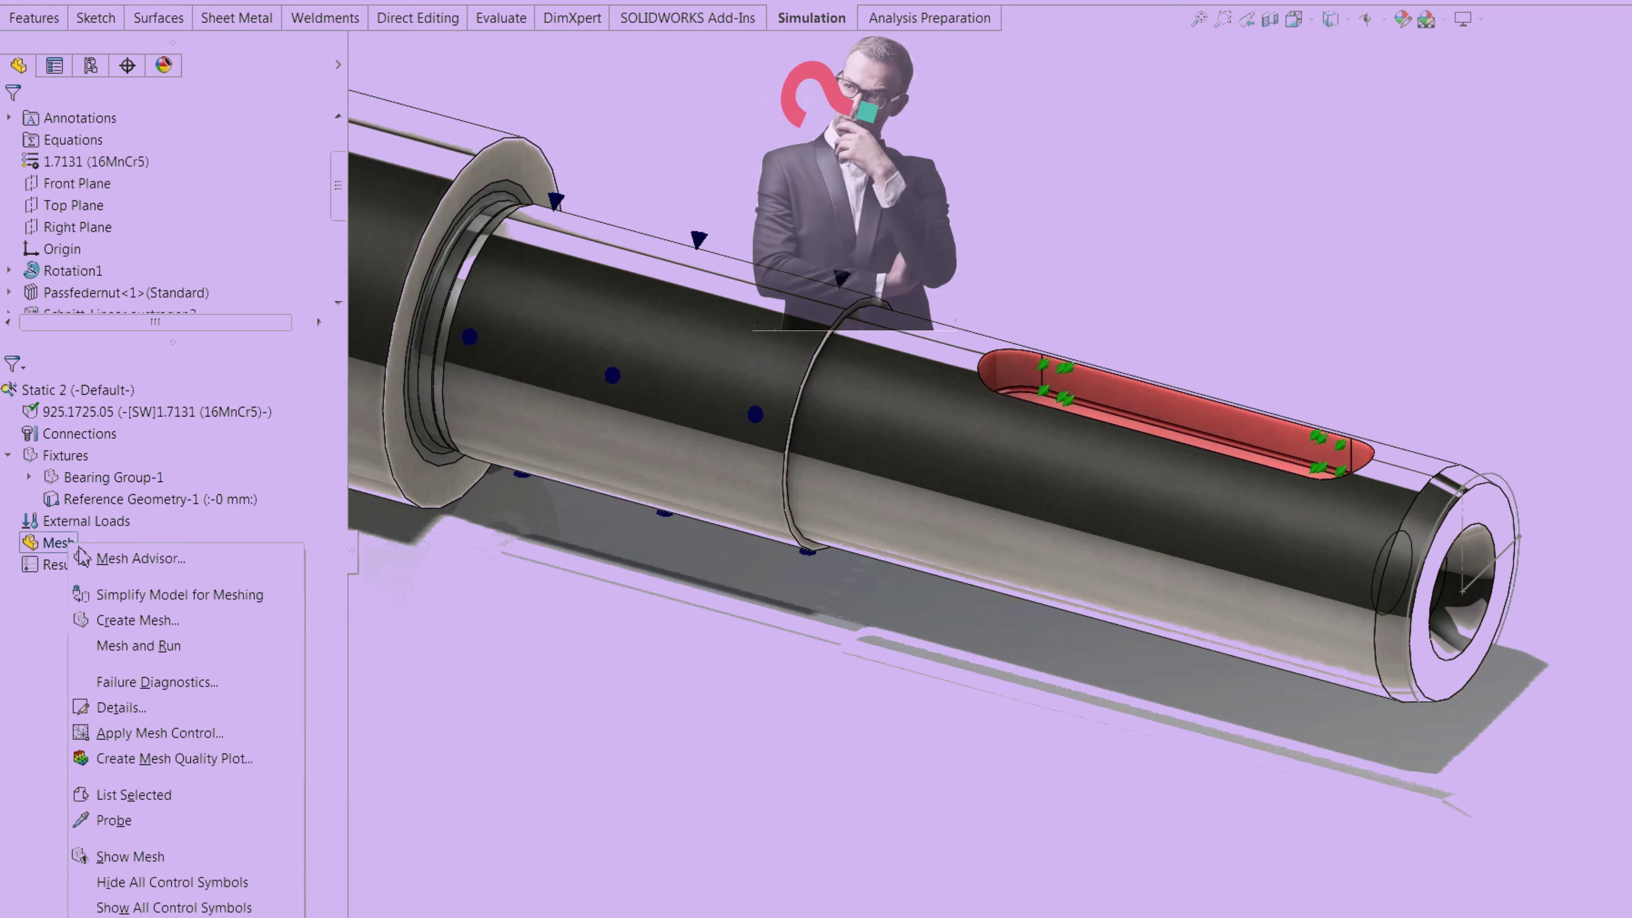
right_click(84, 497)
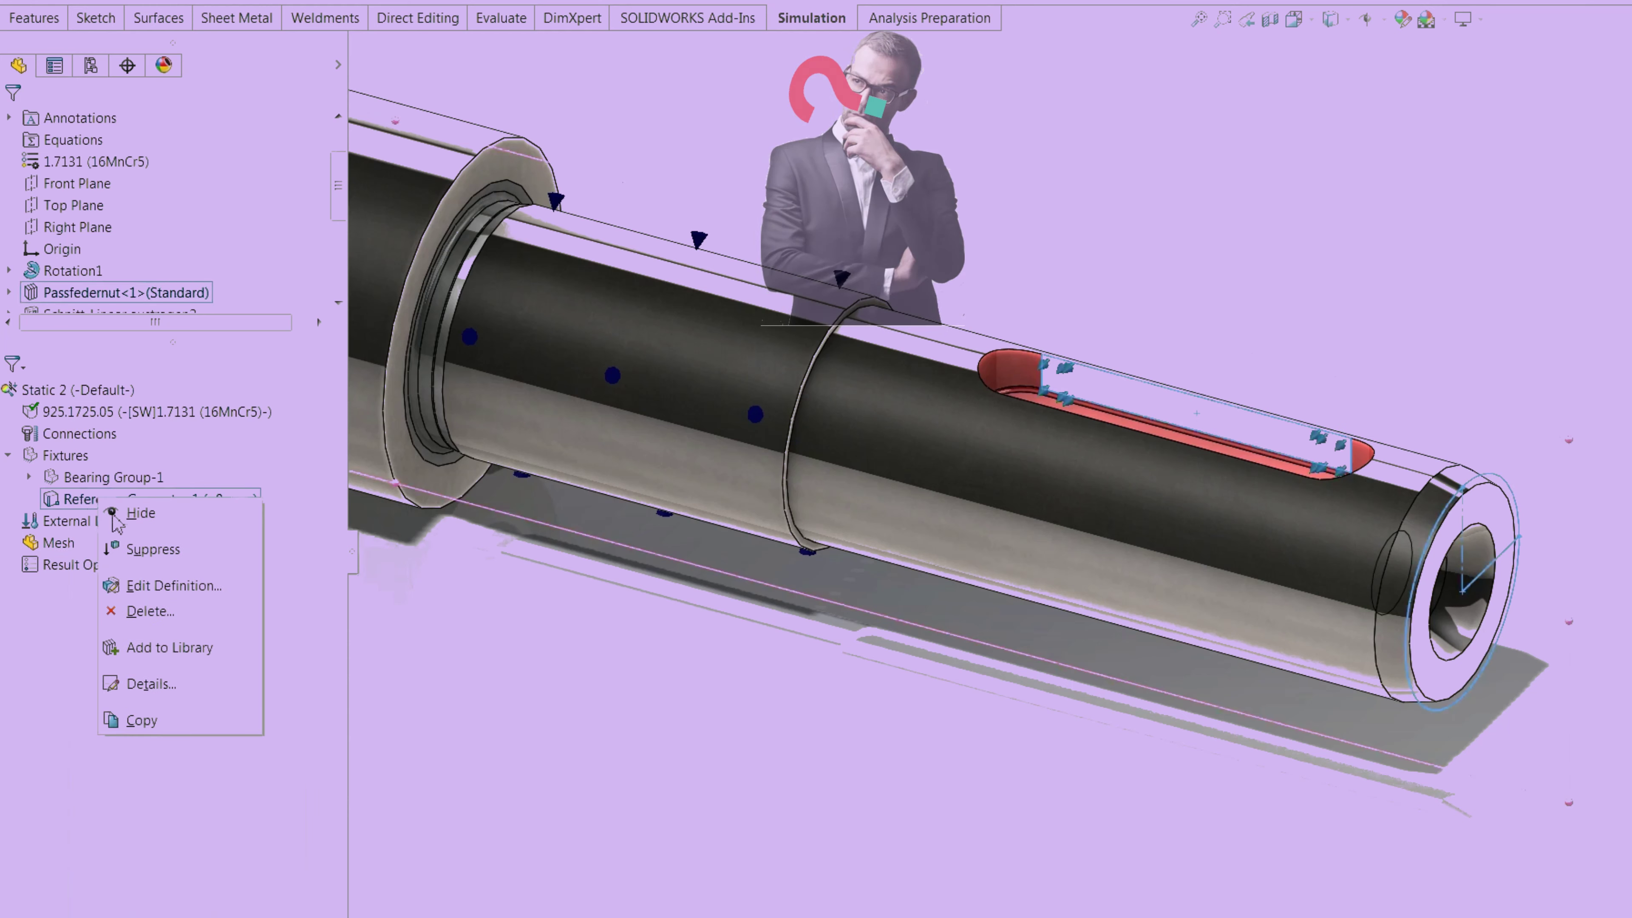
click(147, 587)
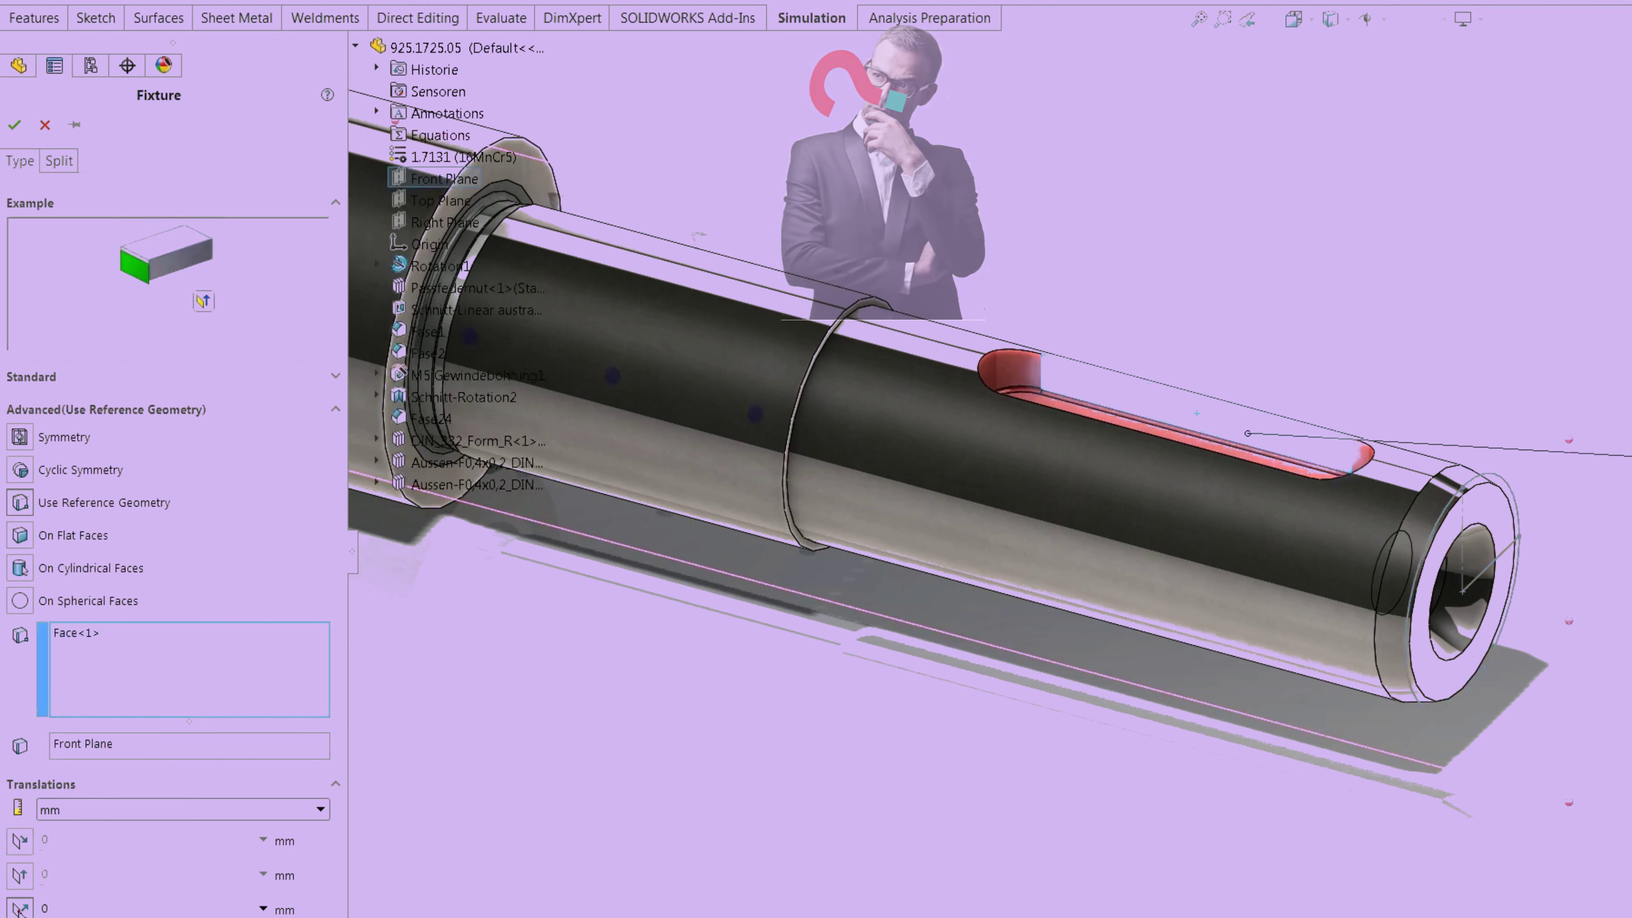
click(19, 908)
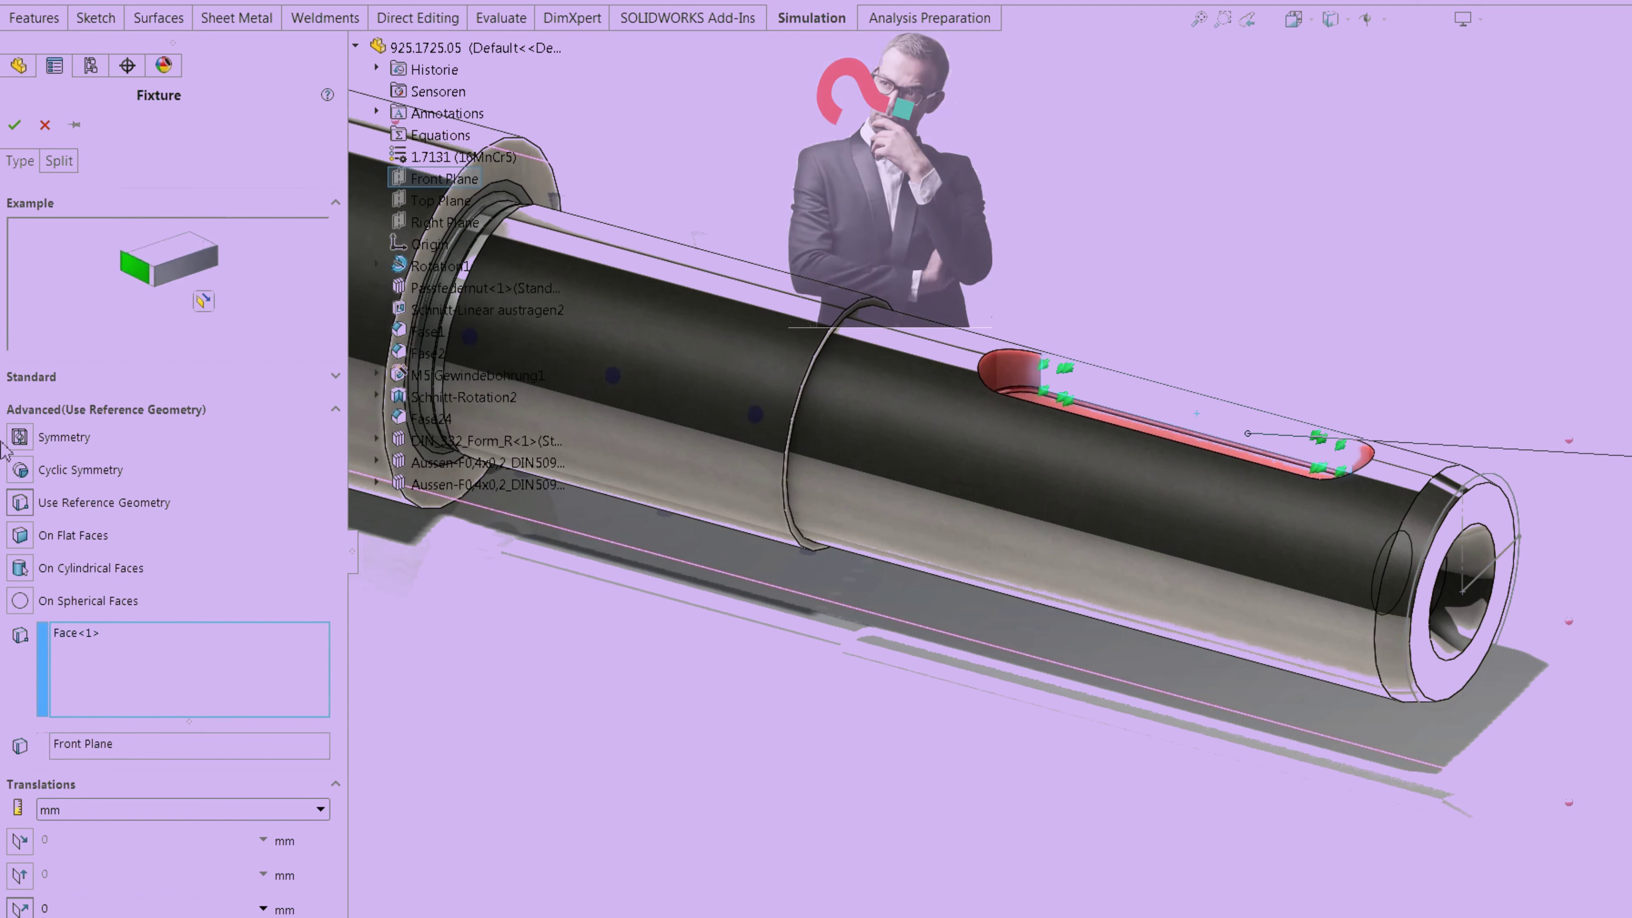
click(14, 125)
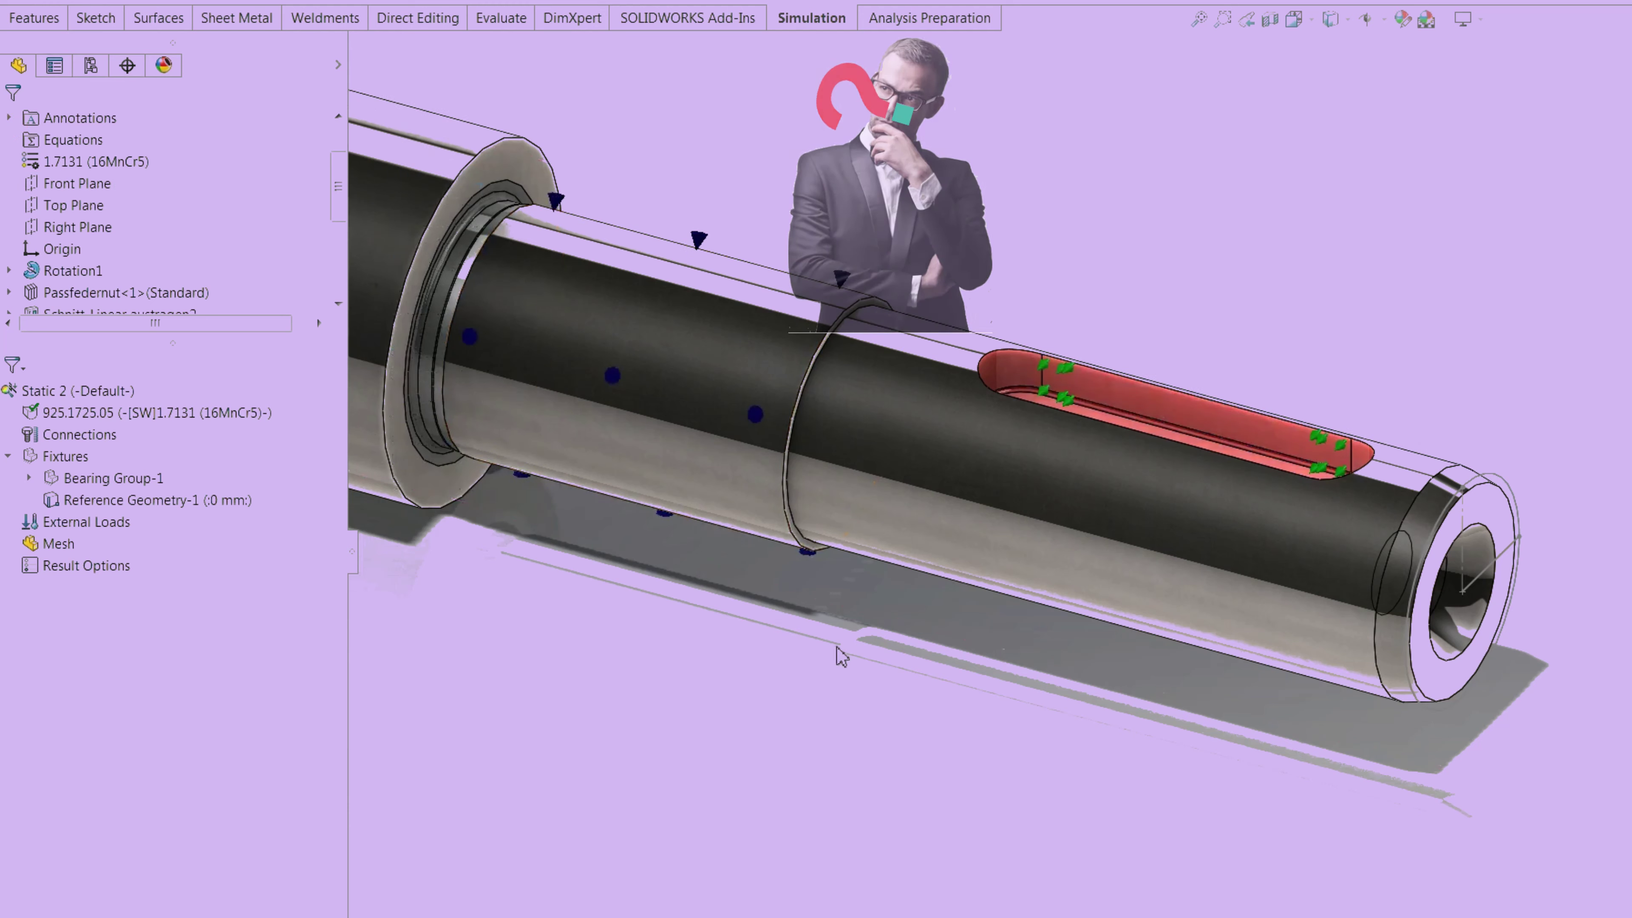
- Zoom, orbit and pan around the restrained shaft, then bring up the External Loads menu
scroll(829, 714, up, 5)
scroll(820, 718, up, 5)
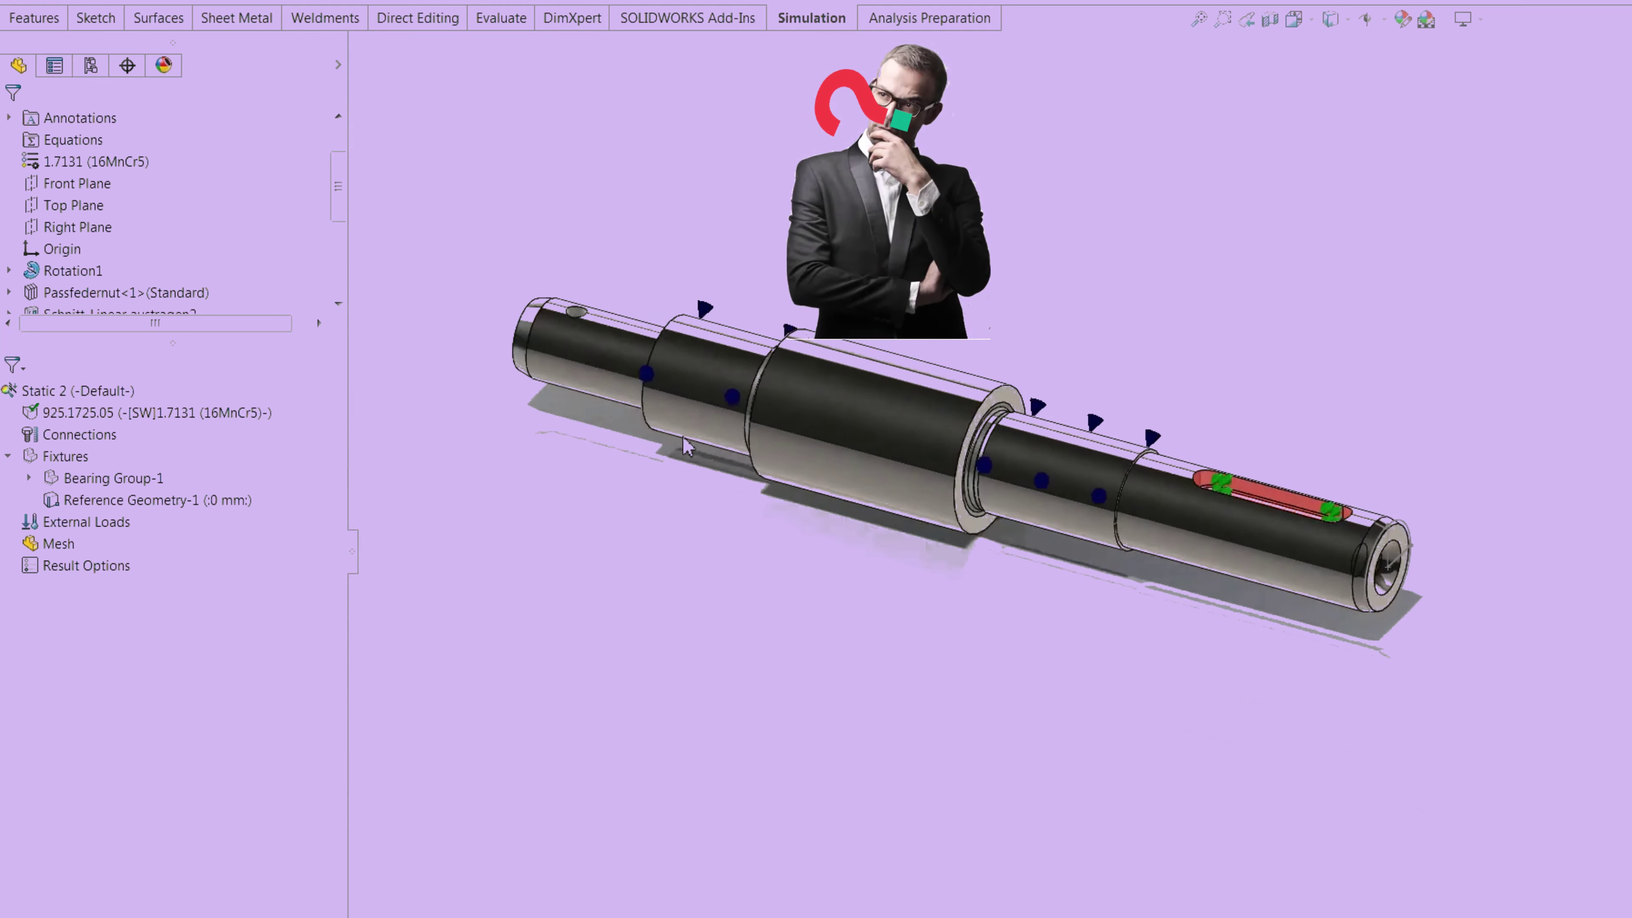
mouse_move(794, 583)
middle_down()
mouse_move(873, 441)
mouse_move(842, 617)
middle_up()
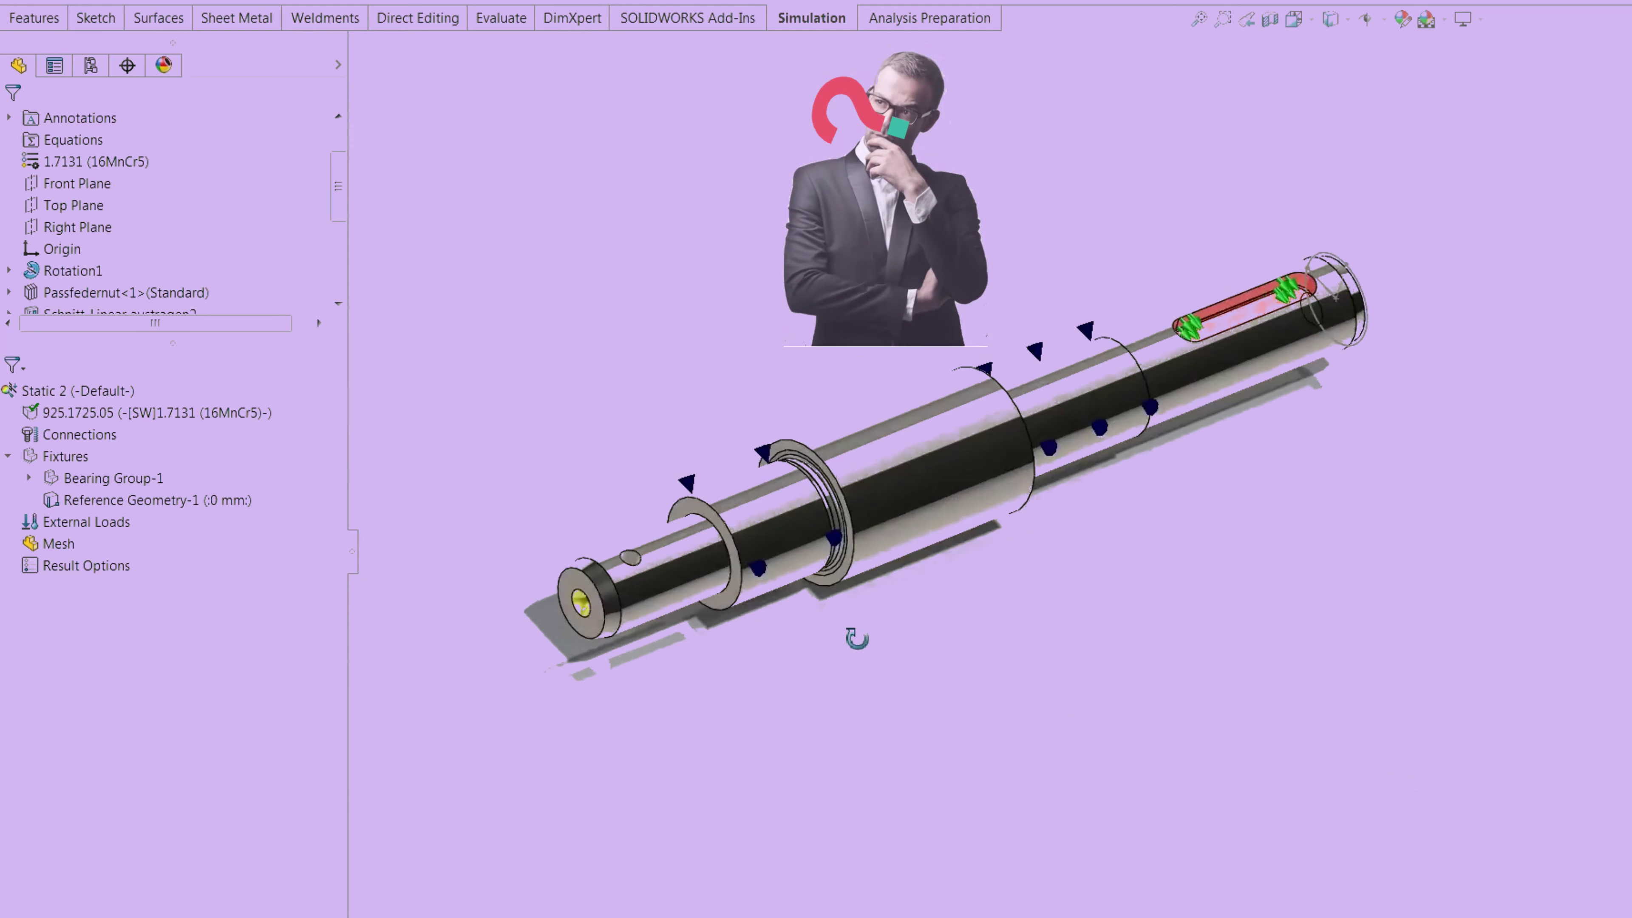
scroll(809, 541, down, 3)
scroll(810, 537, down, 1)
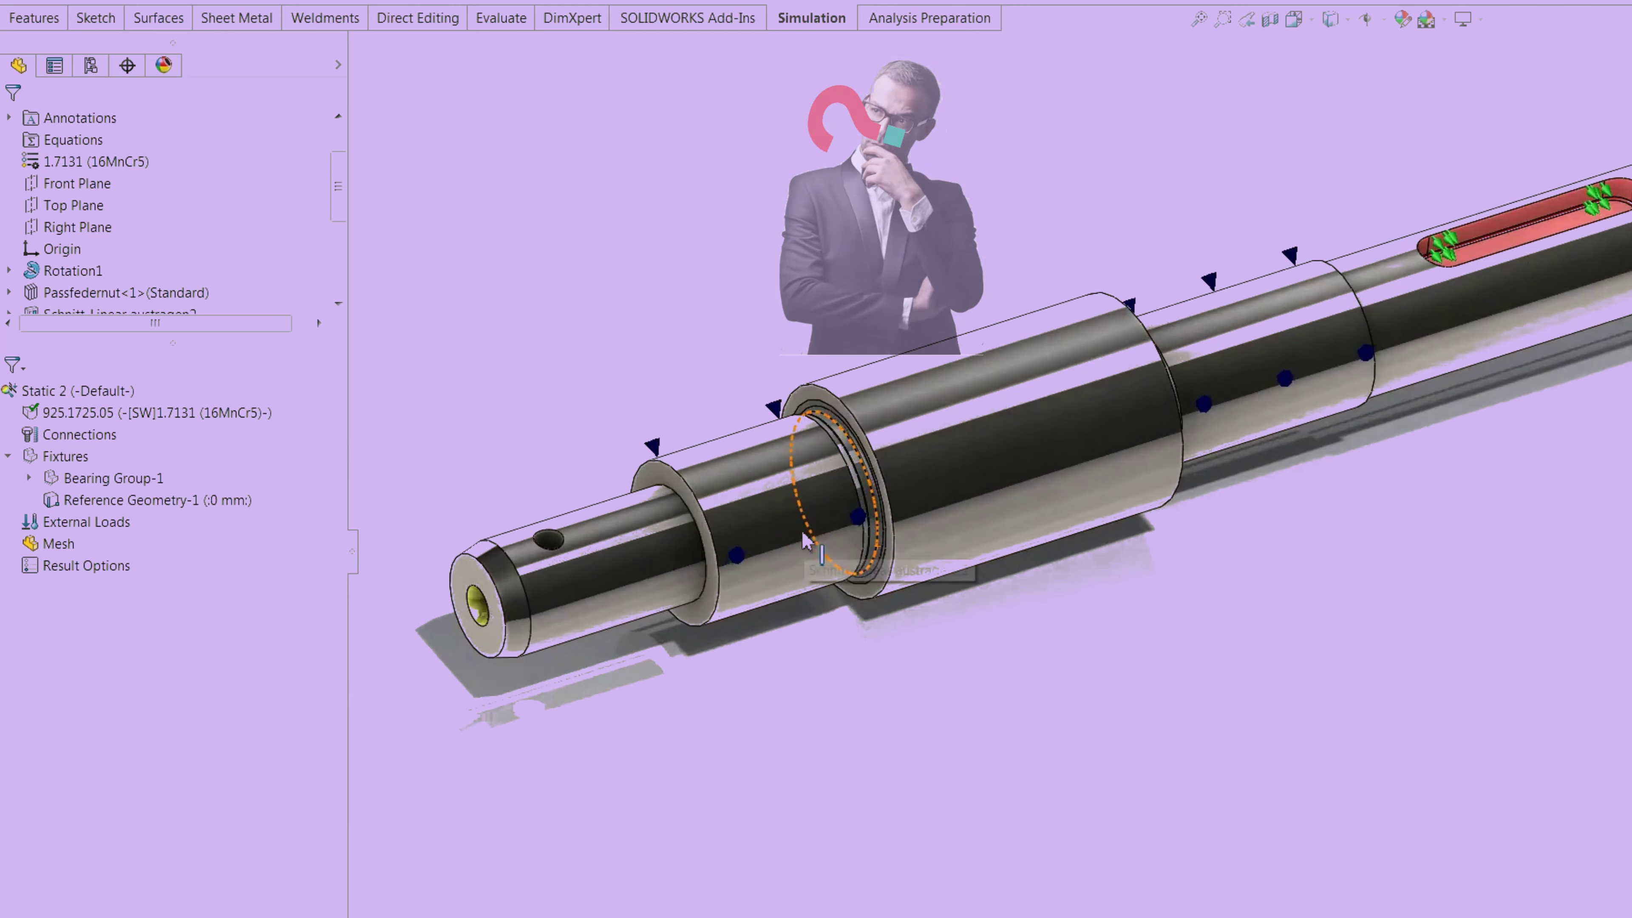
ctrl+middle_drag(811, 537, 848, 504)
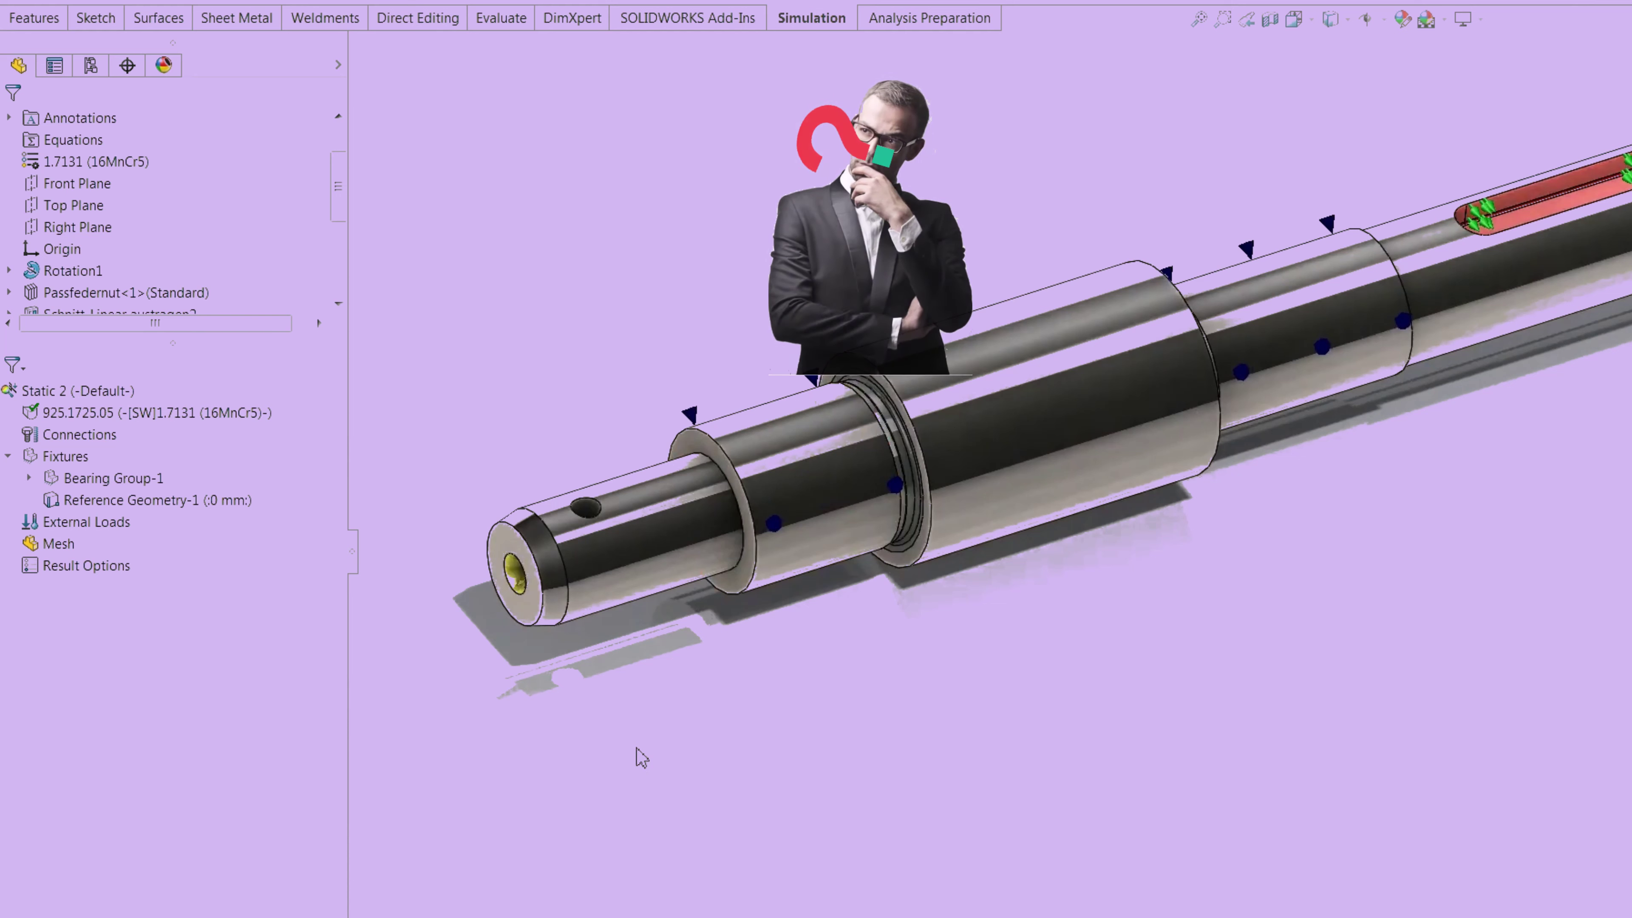
right_click(77, 521)
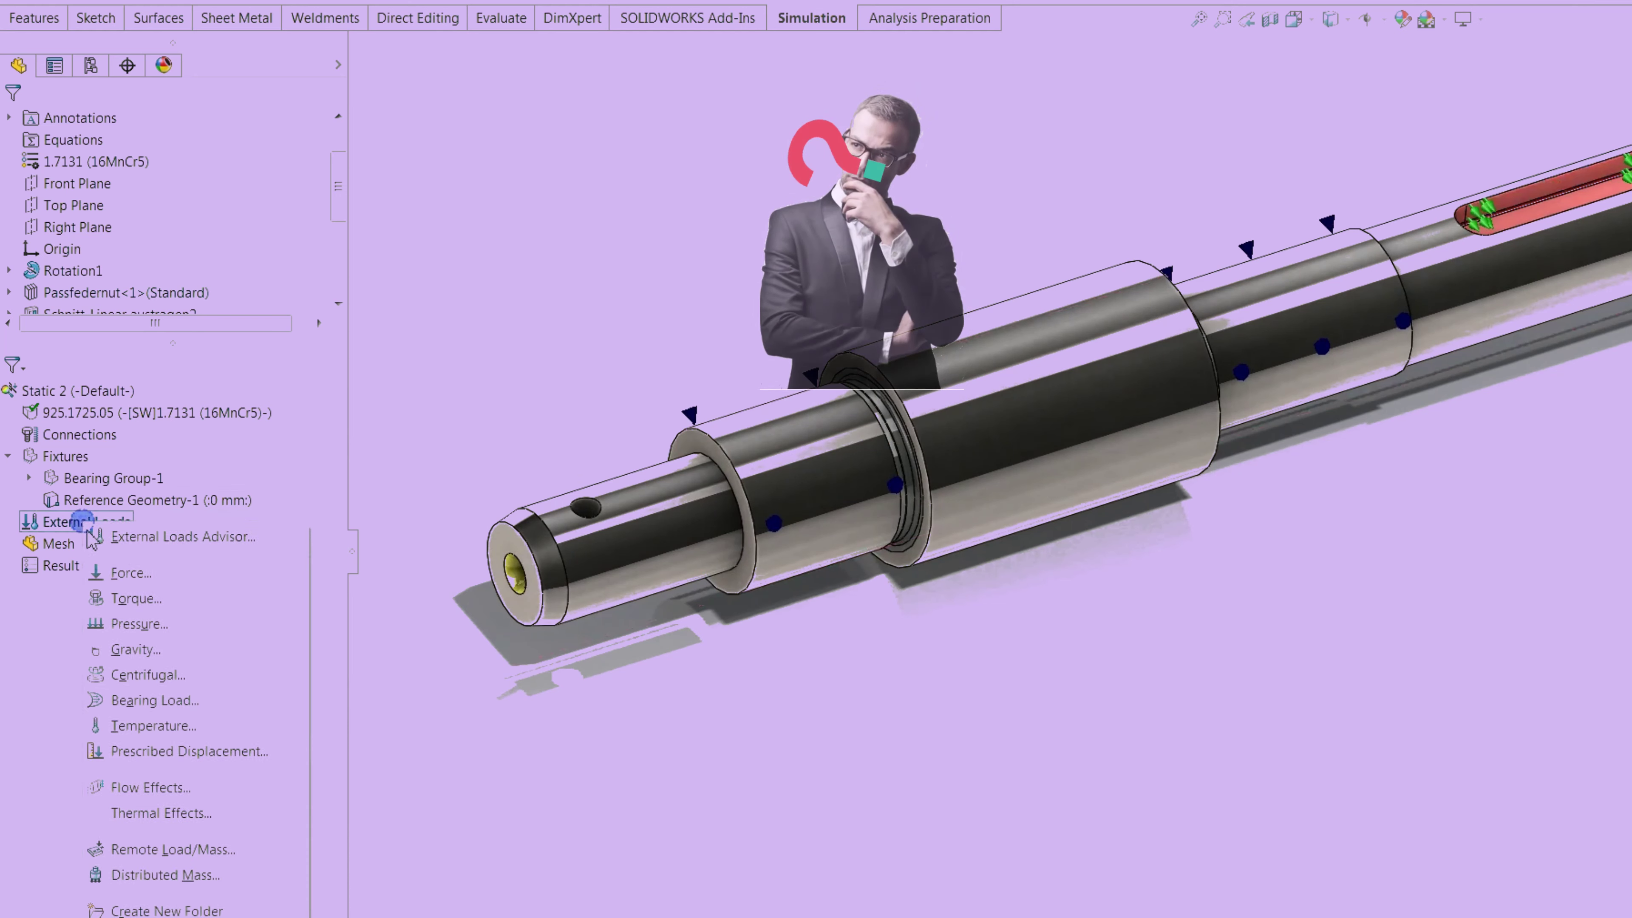
- Apply a 13 N·m torque to the small end face, using a cylindrical face as the axis
click(136, 599)
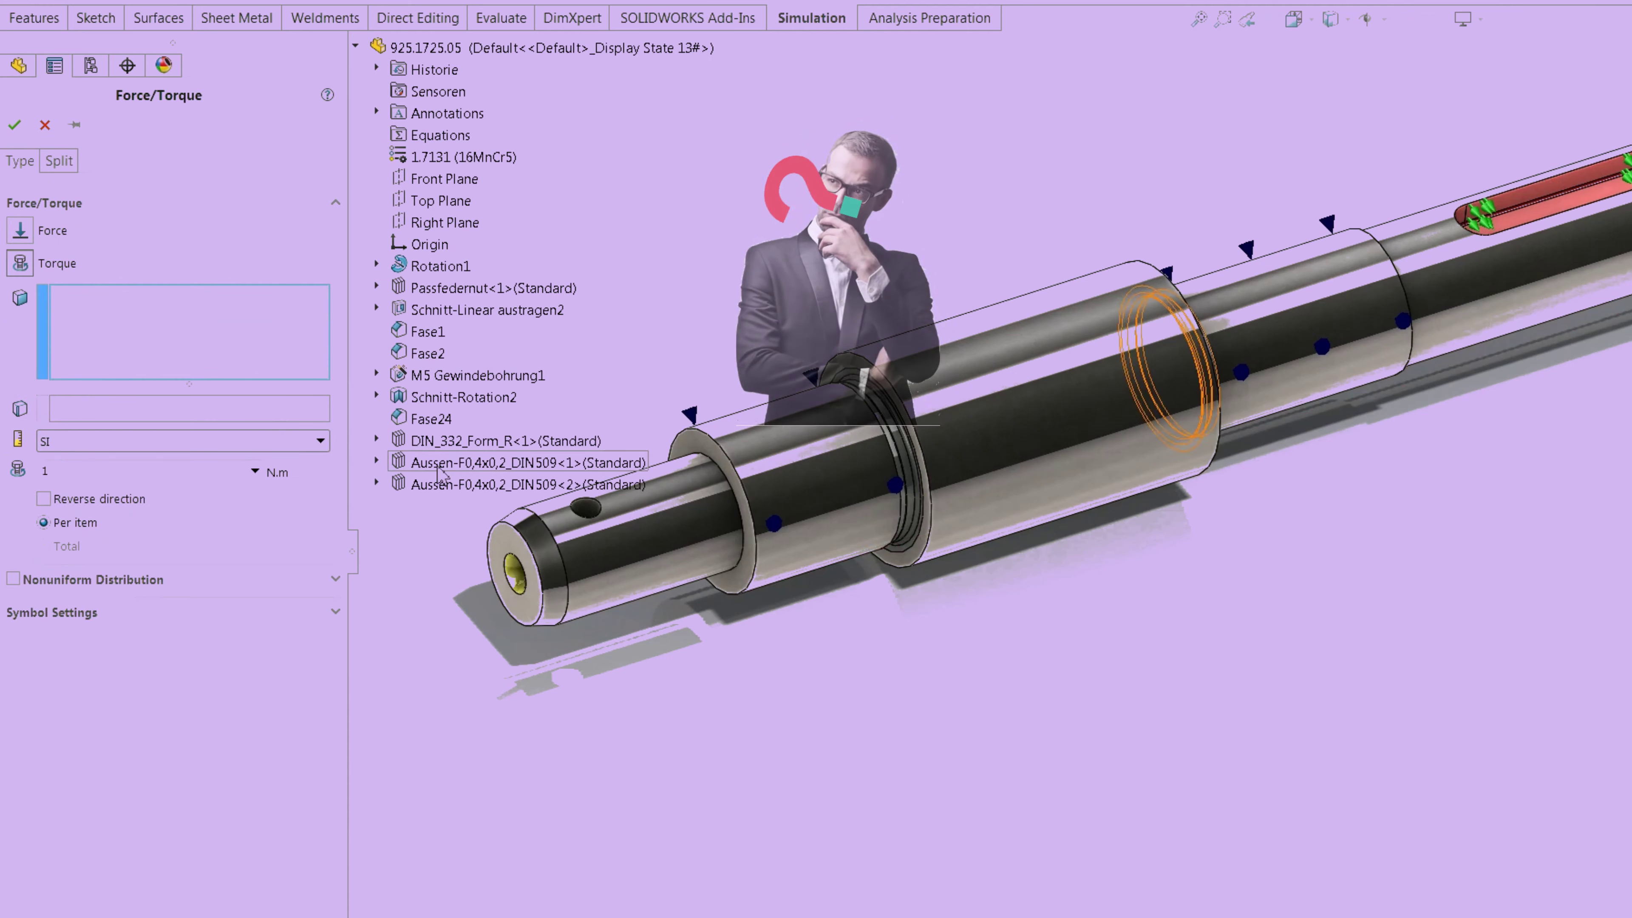
click(645, 568)
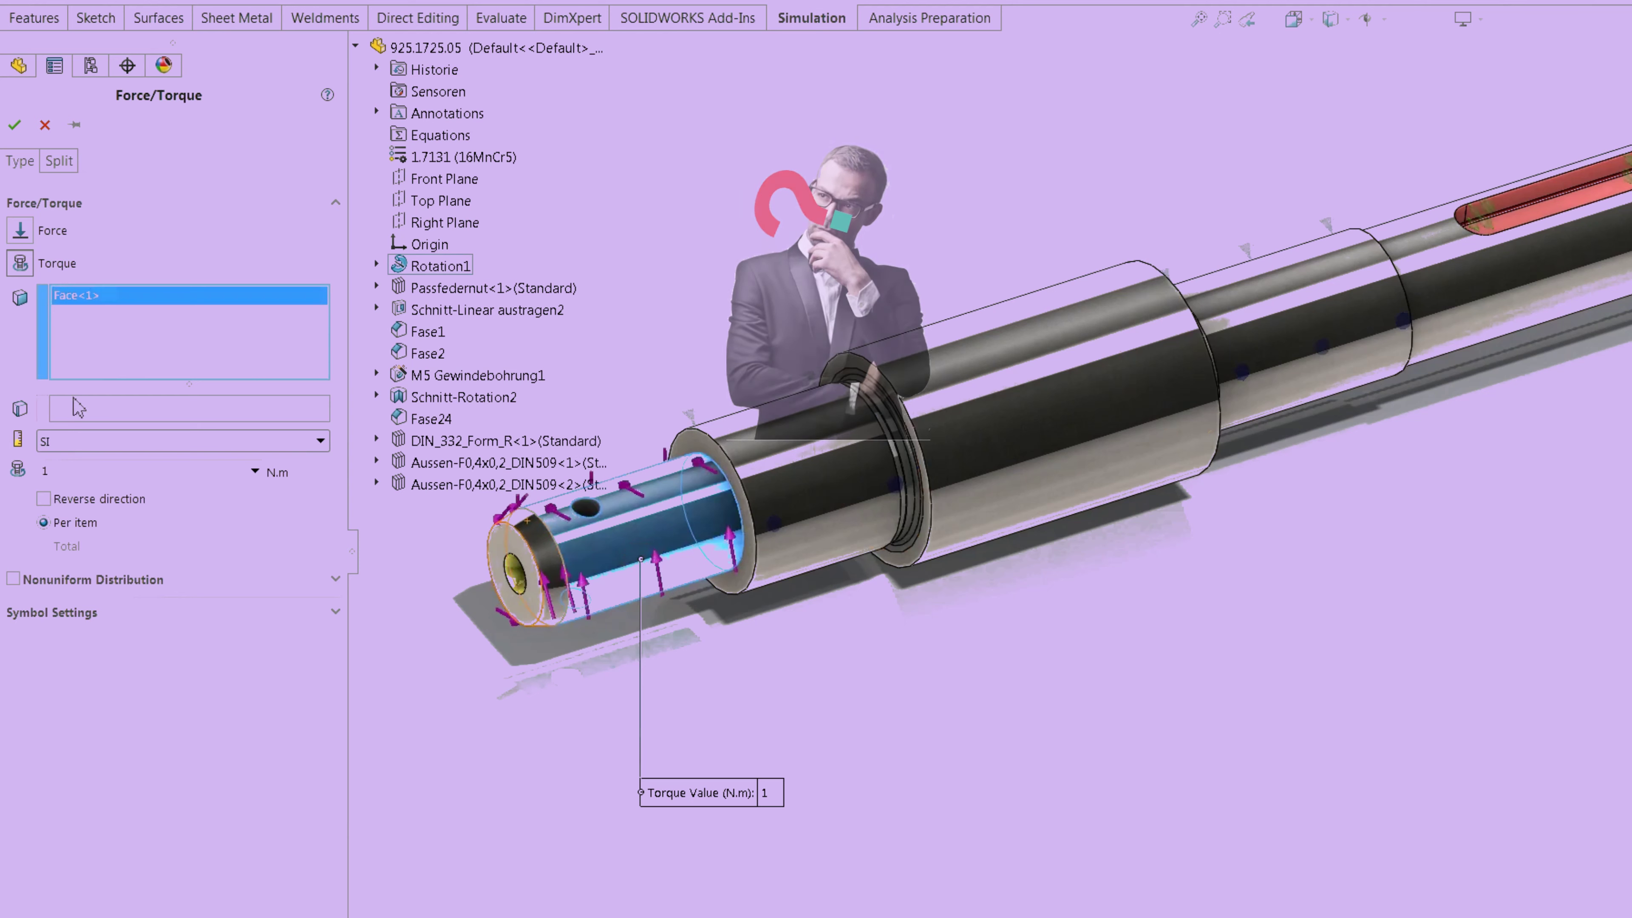
click(88, 415)
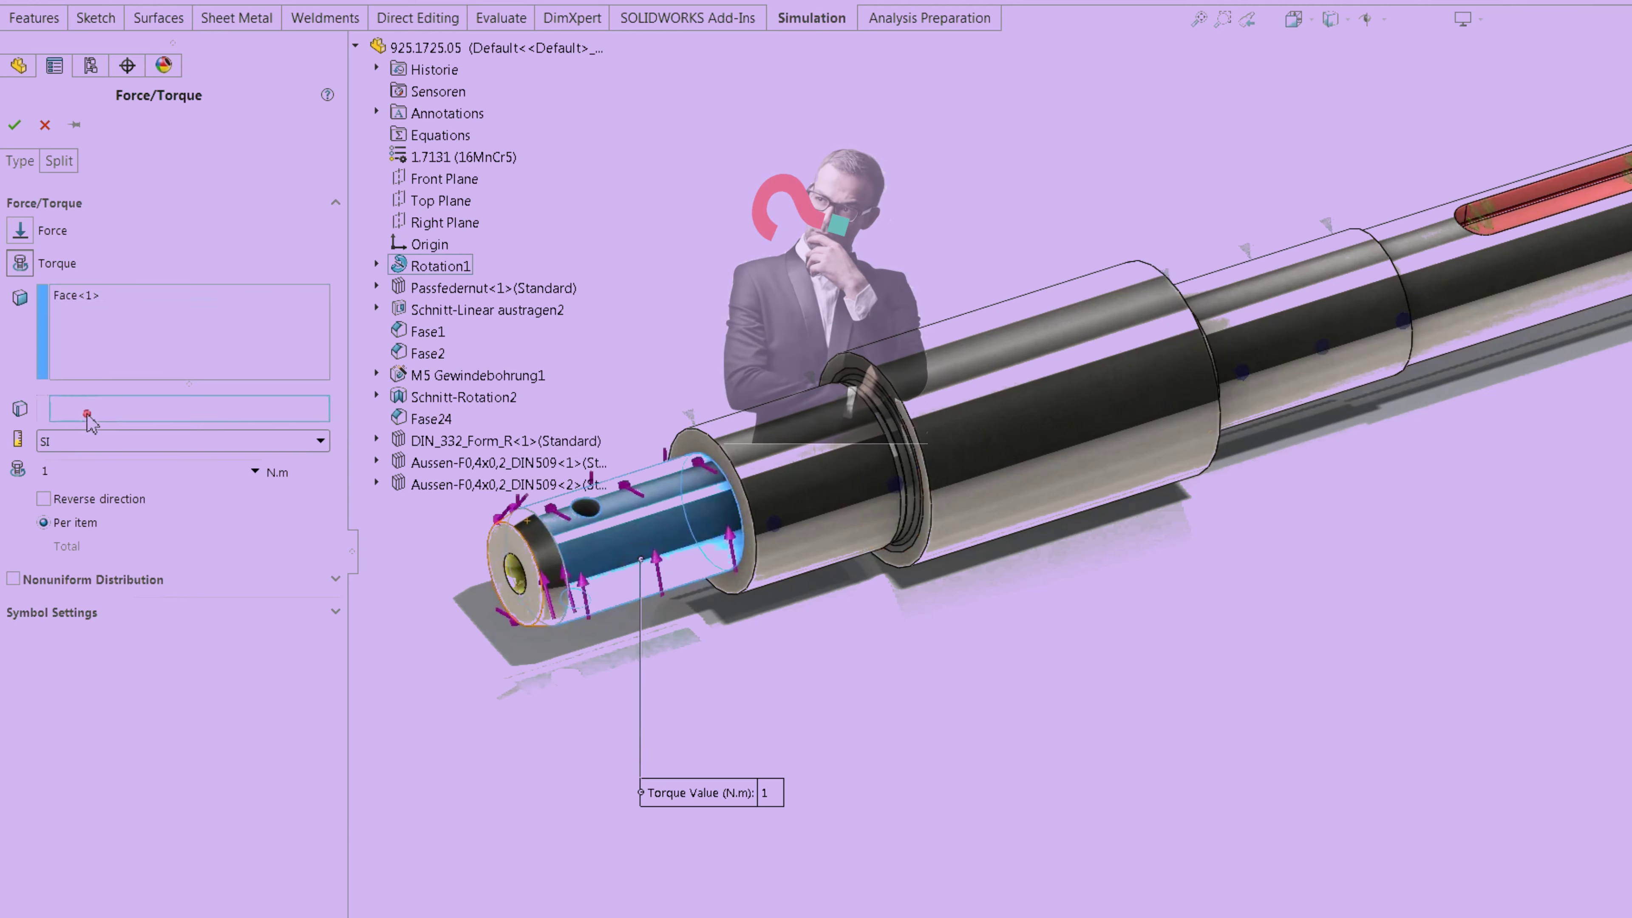
click(799, 509)
text(3)
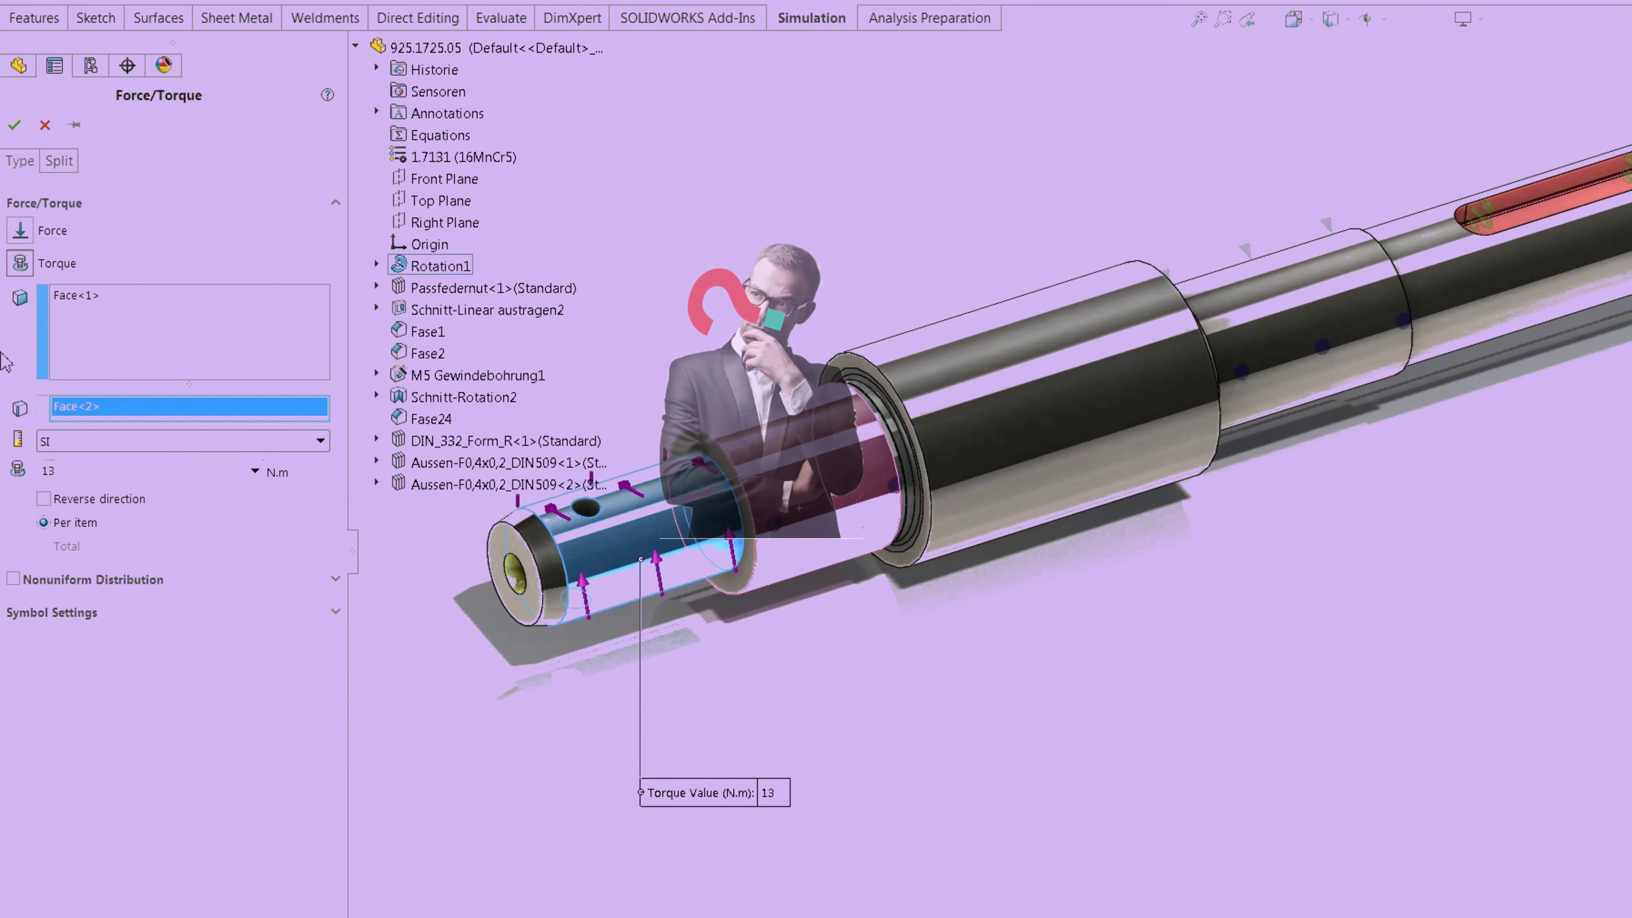
click(18, 126)
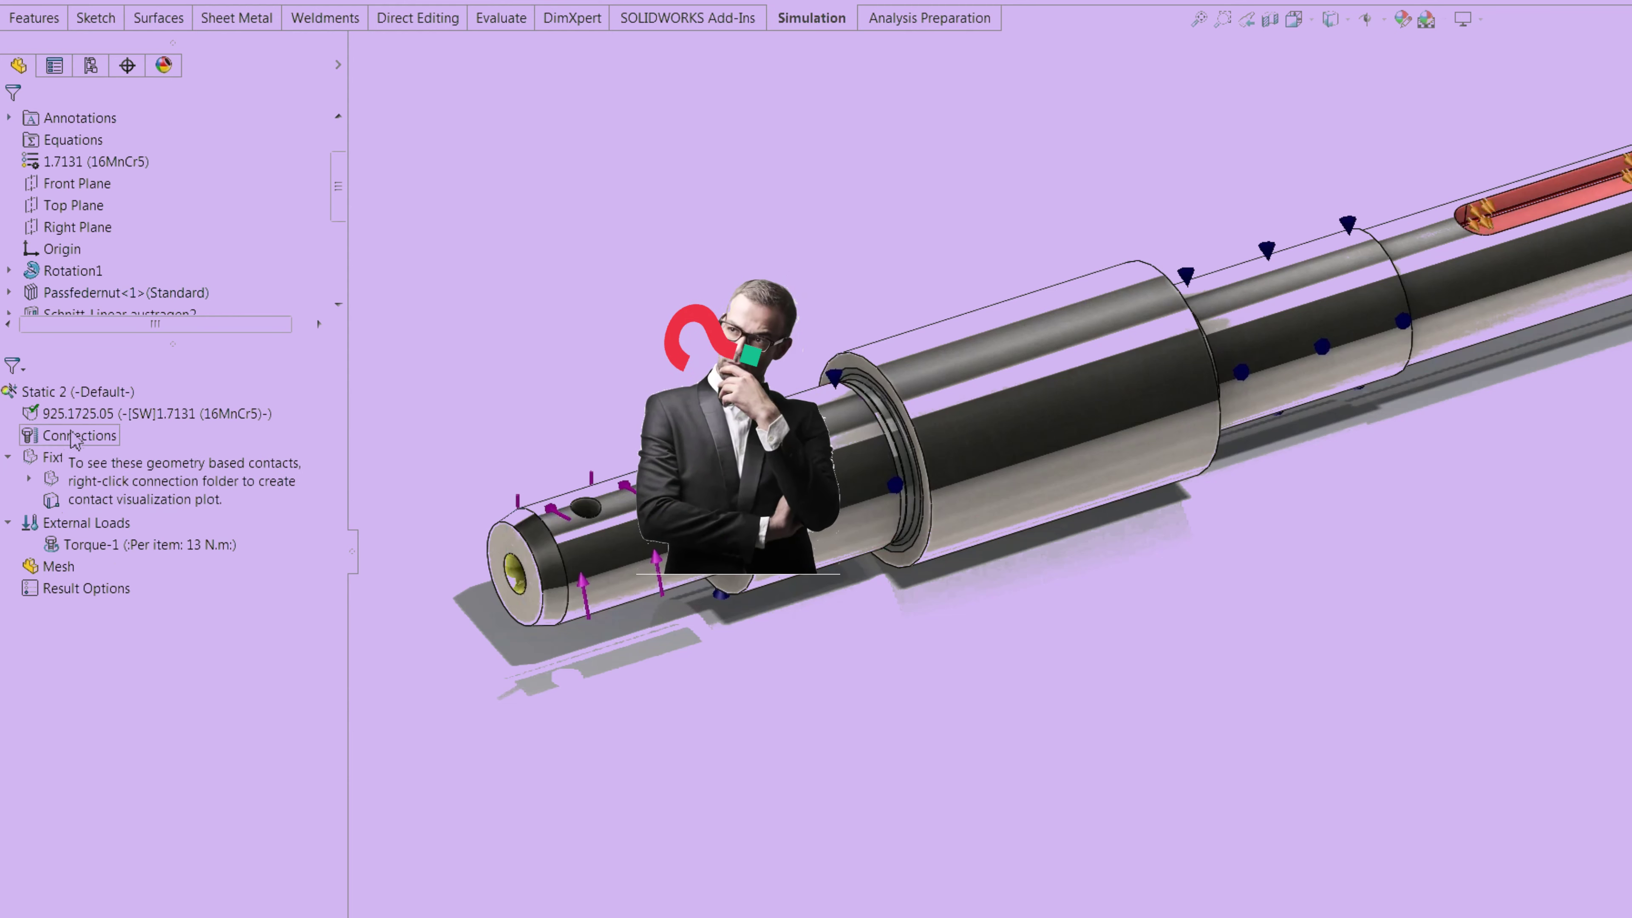
- Run the Static 2 study and follow the meshing and solver progress details
right_click(69, 393)
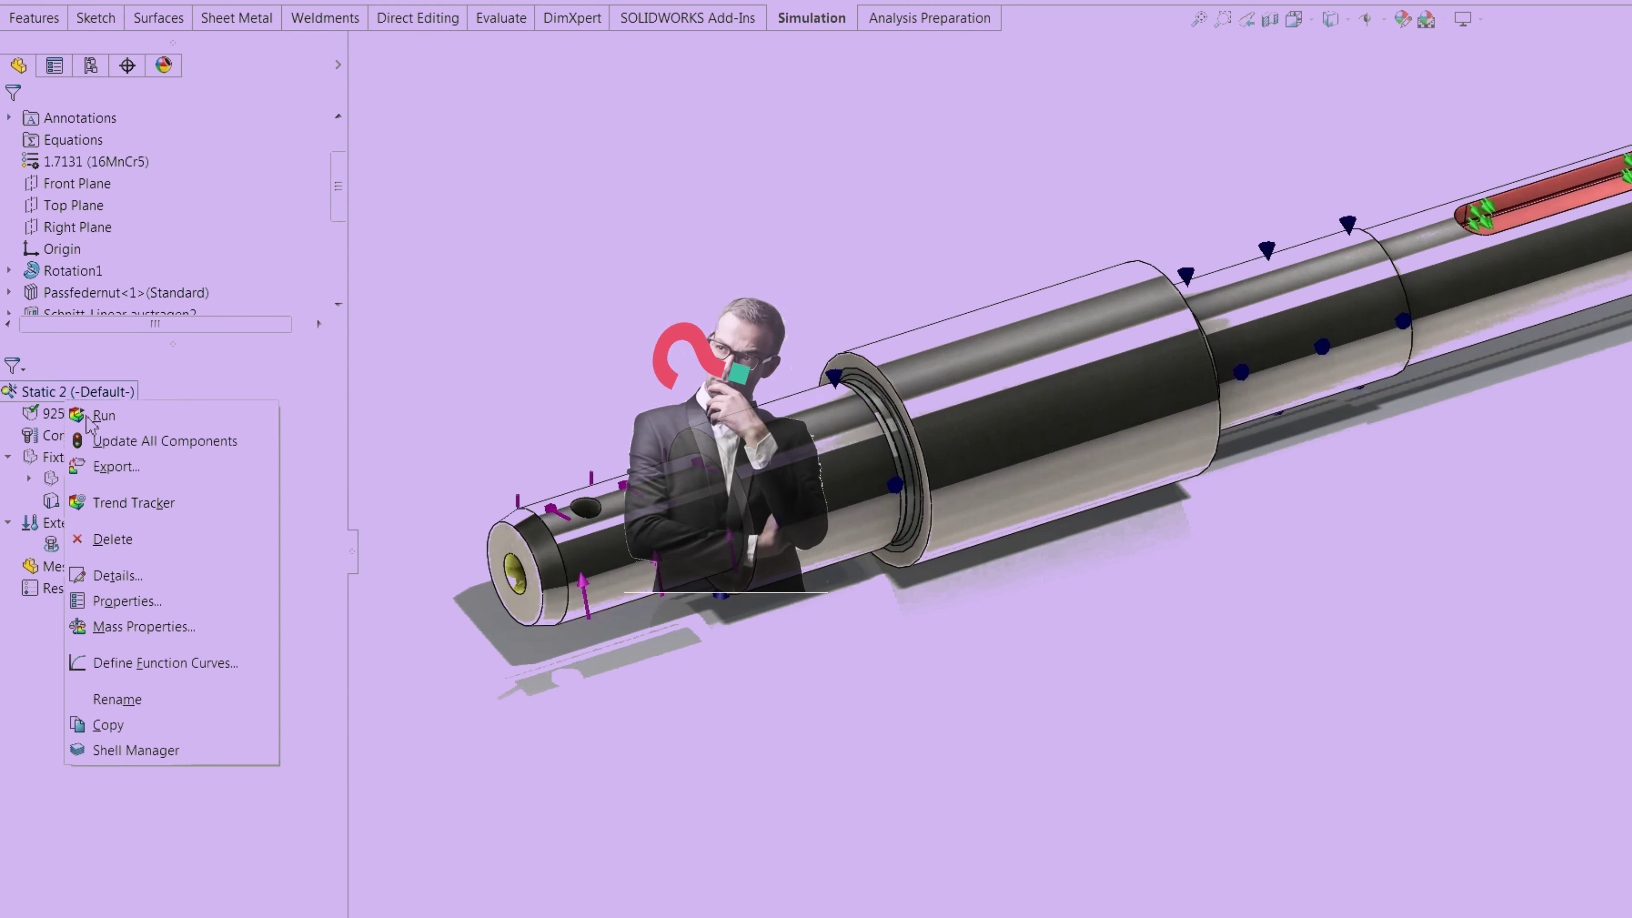
click(88, 419)
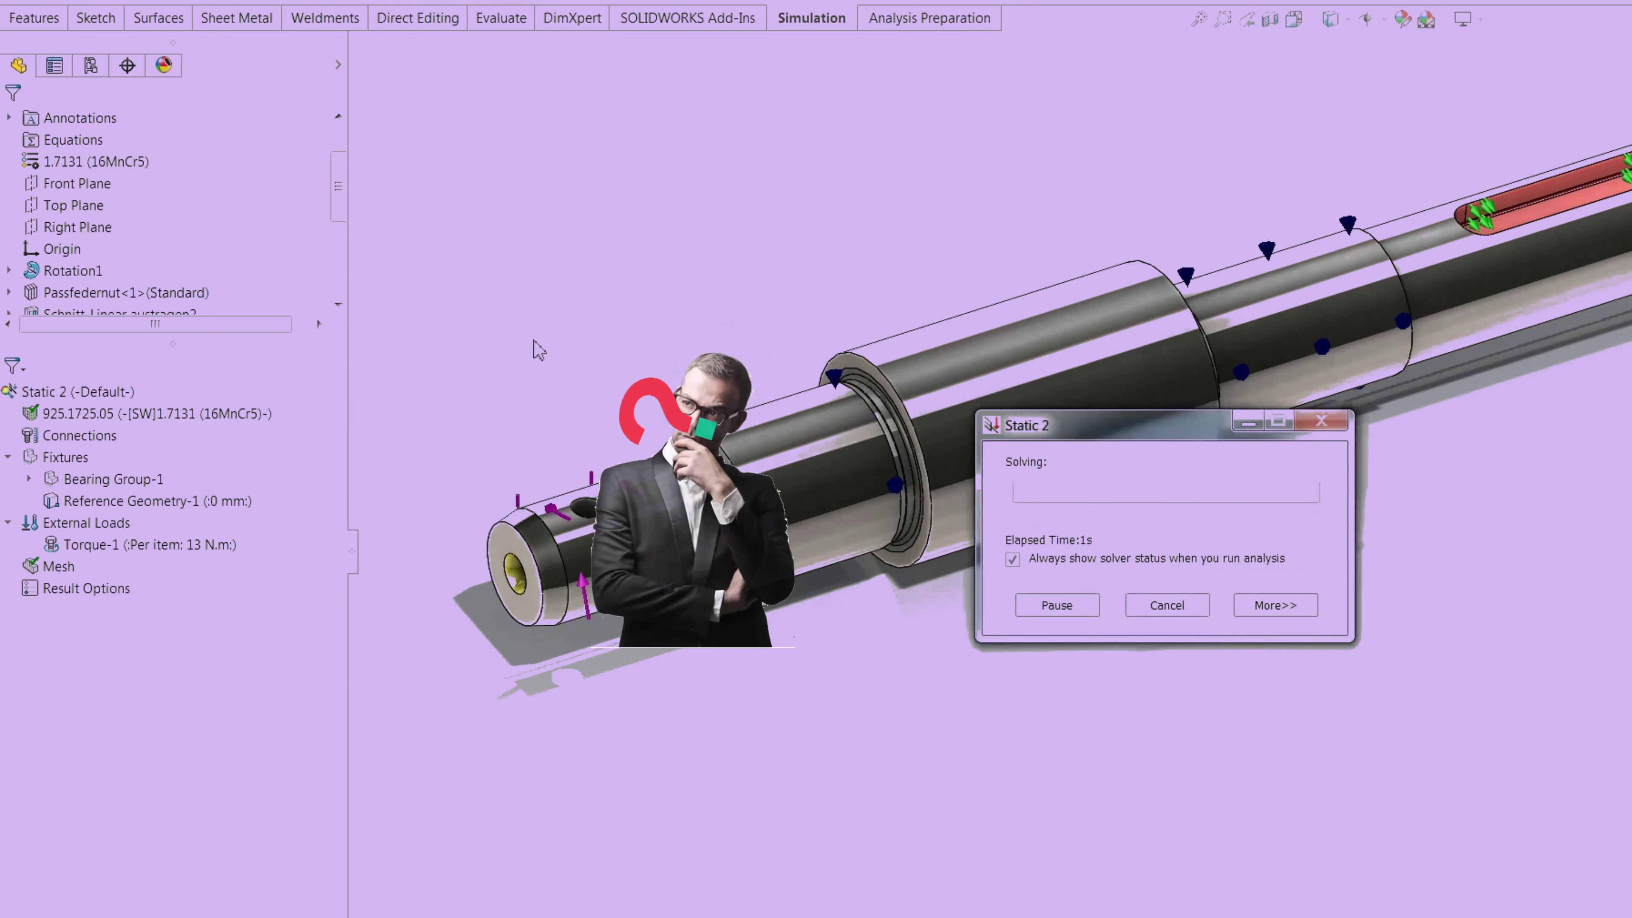
click(1282, 609)
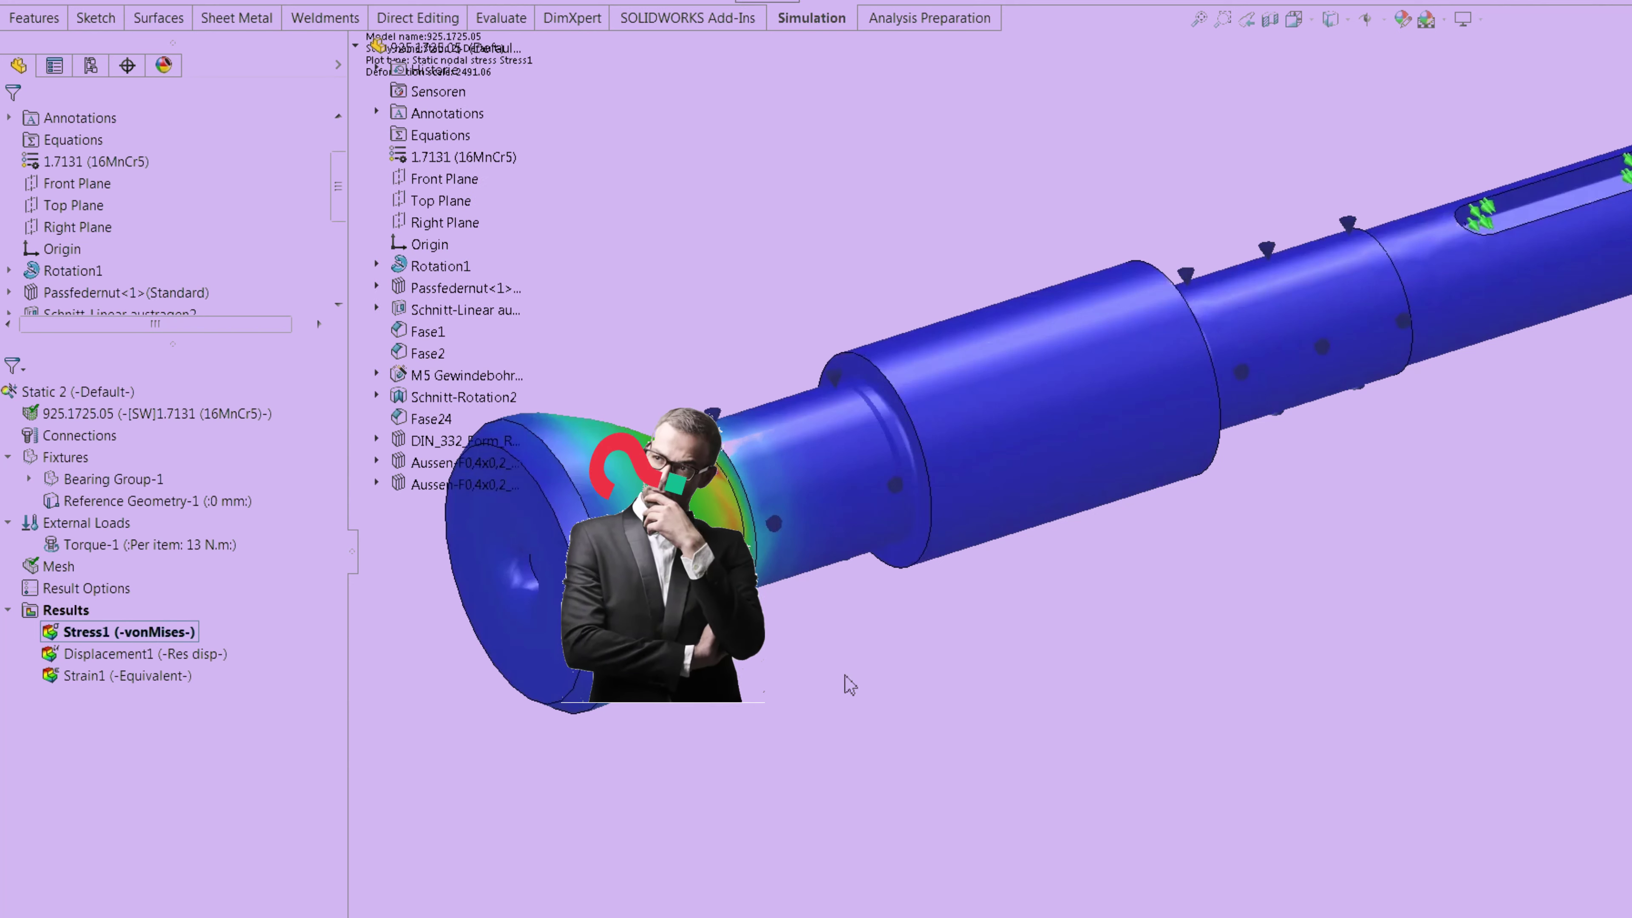
- Set the Stress1 von Mises plot's deformed shape to true scale
right_click(119, 643)
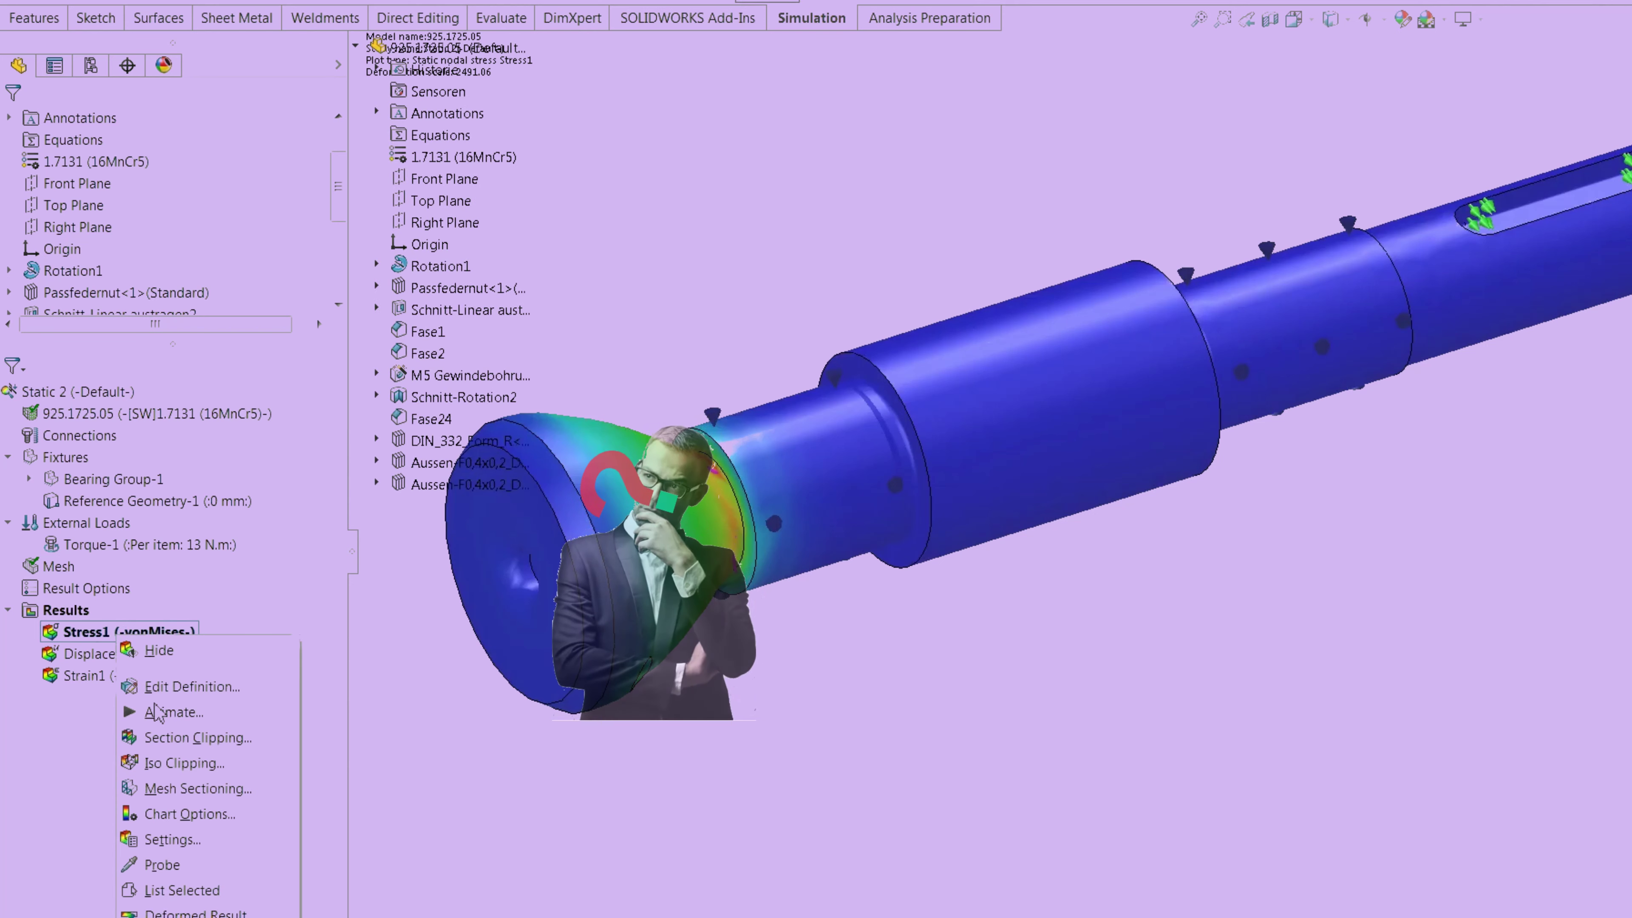
click(200, 815)
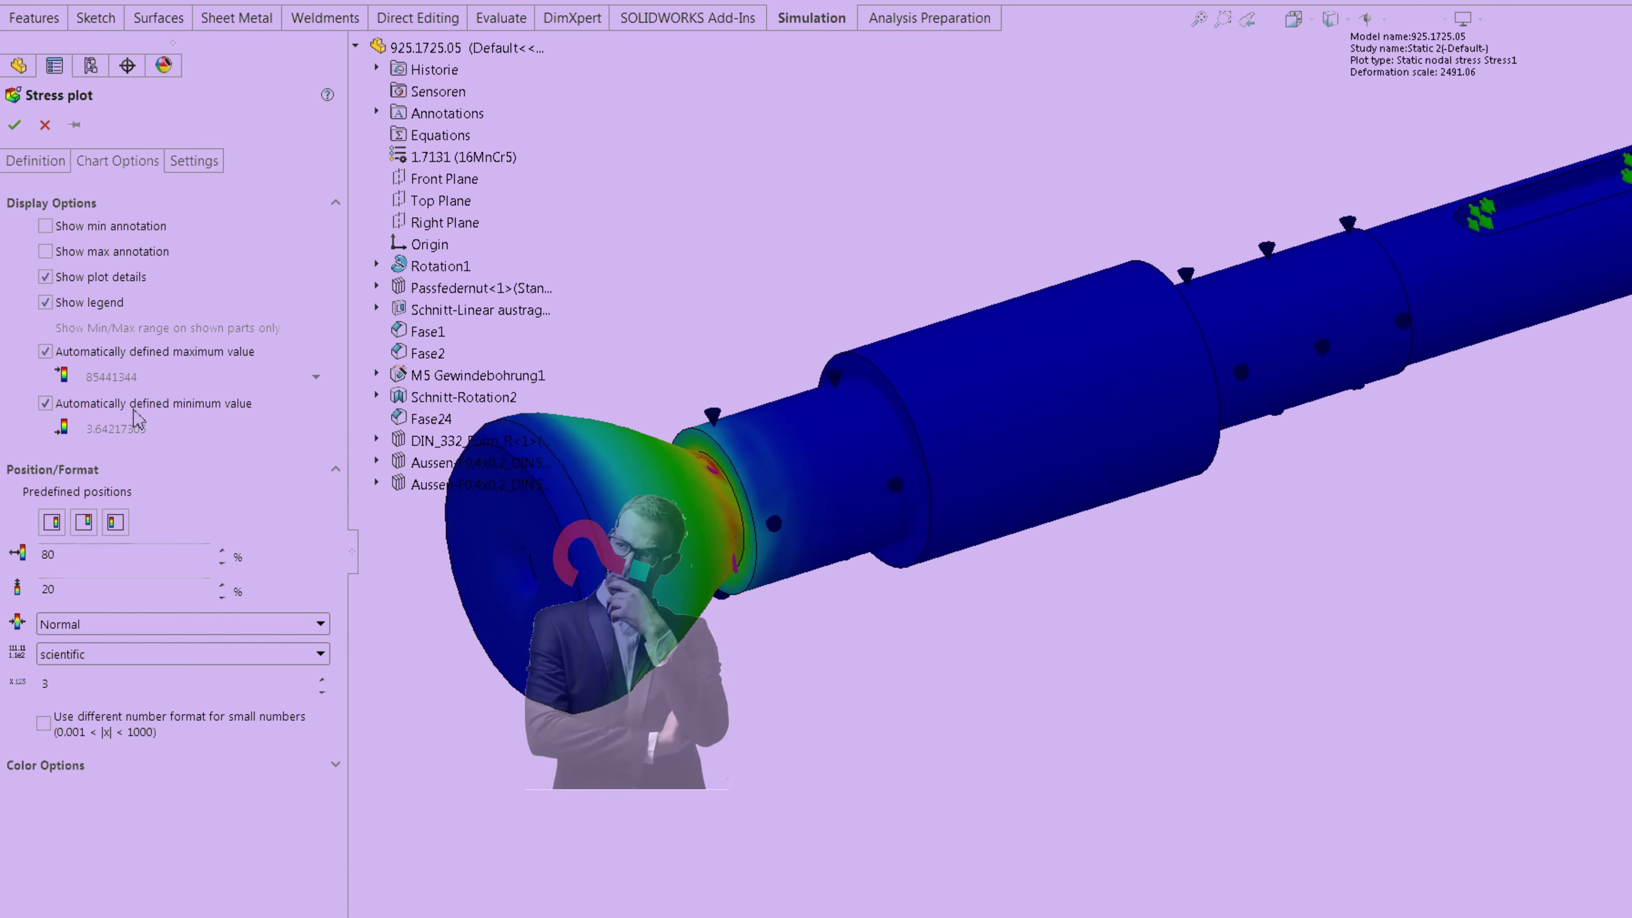
click(40, 164)
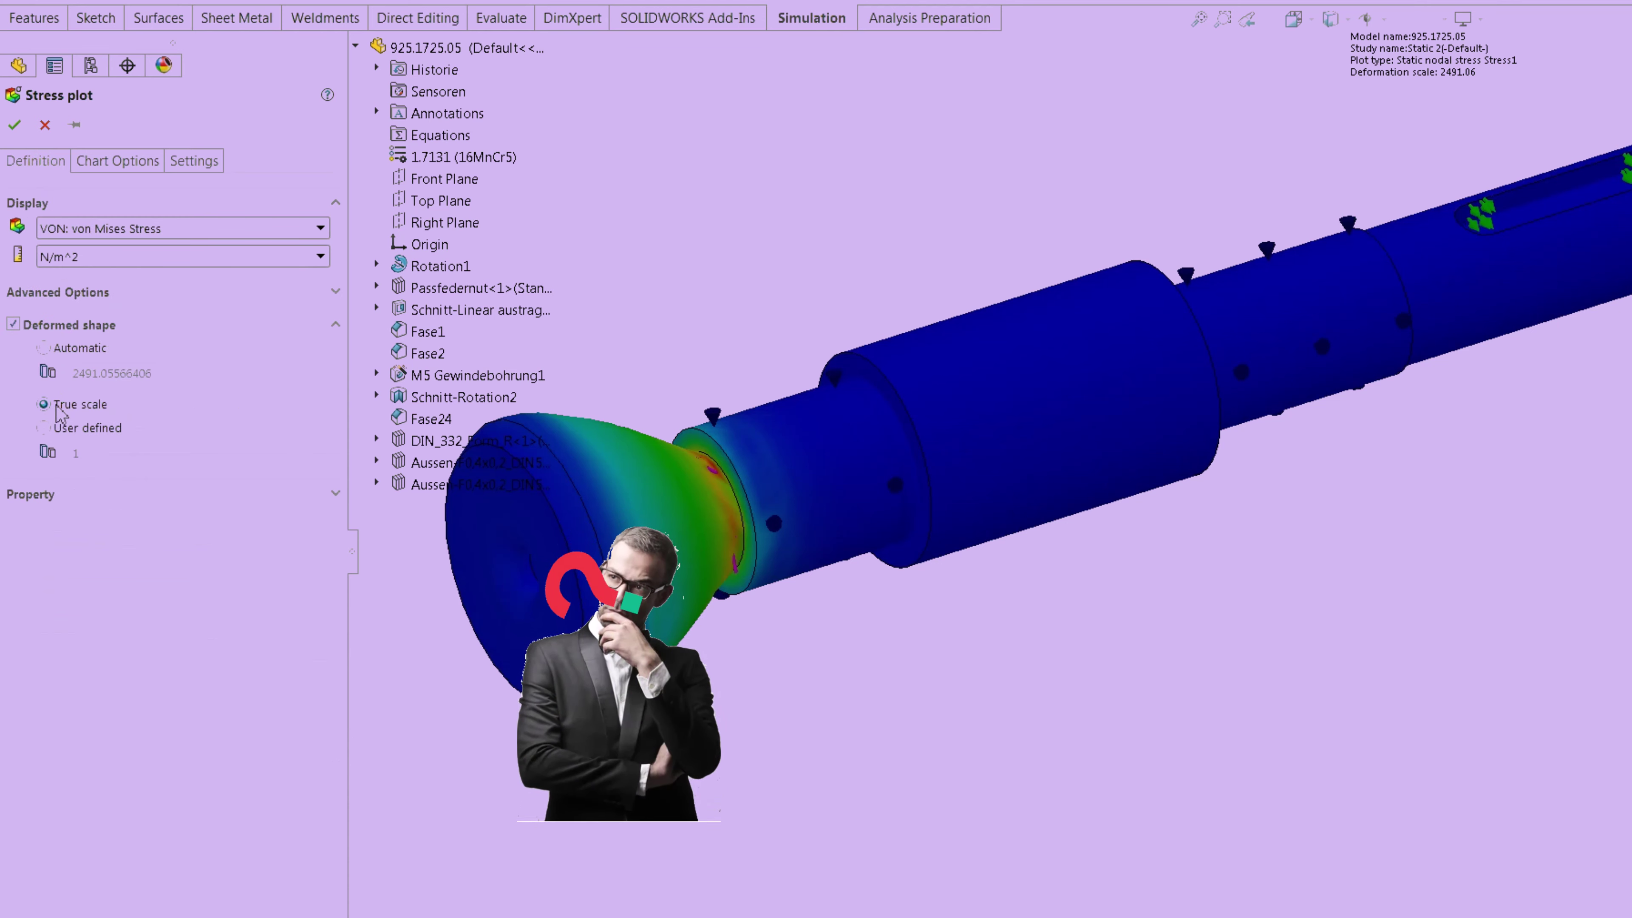
click(89, 164)
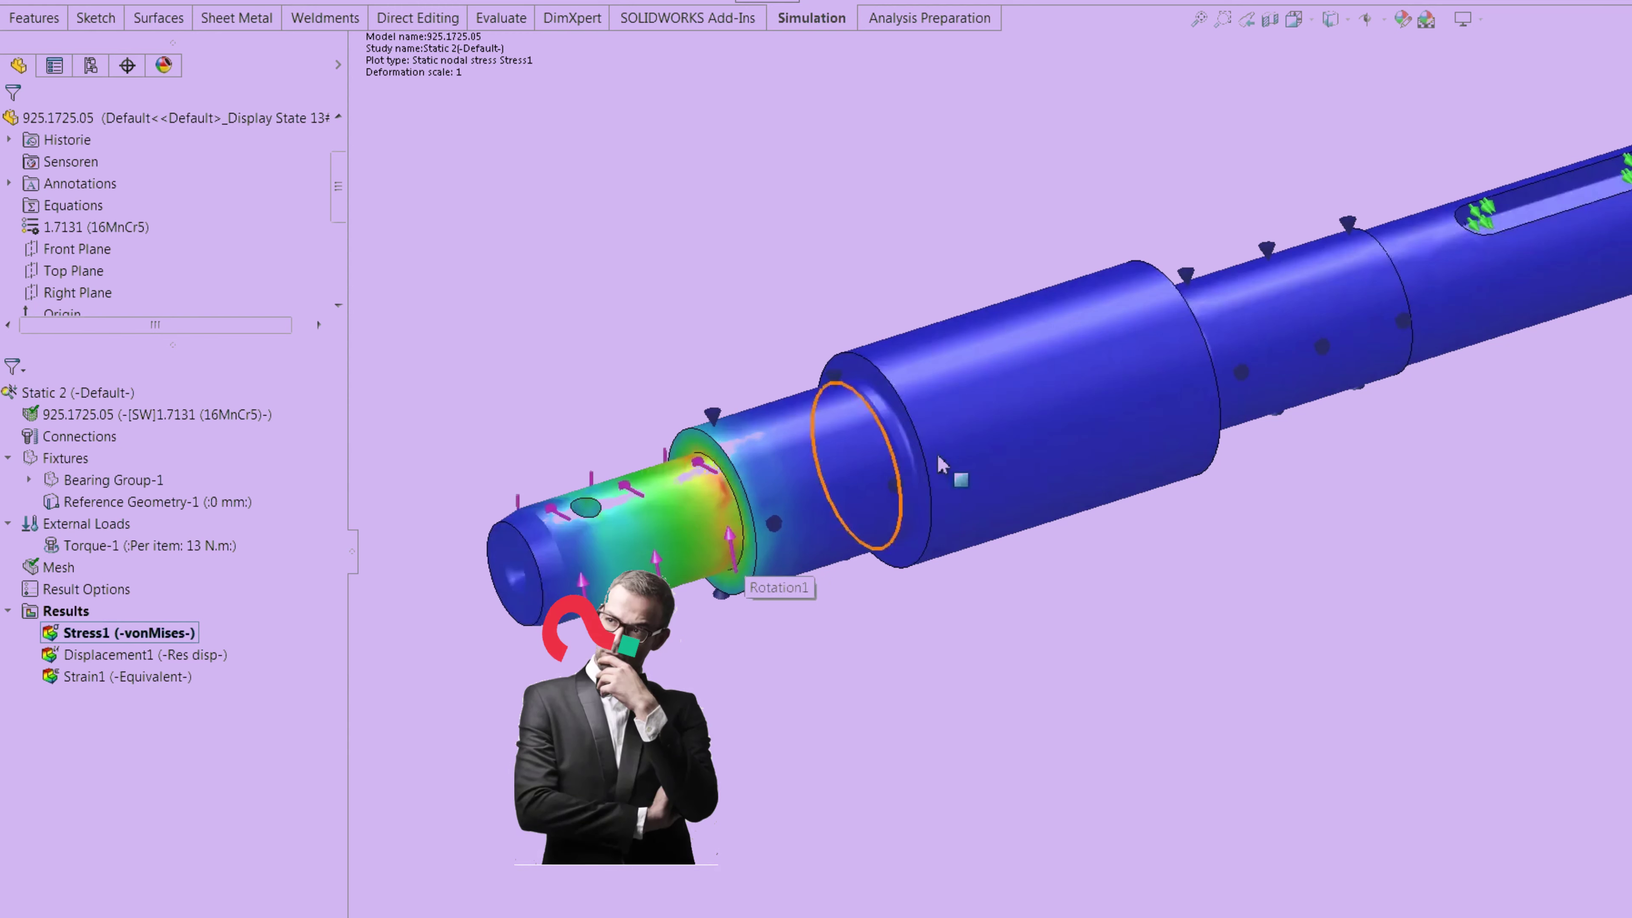
ctrl+middle_drag(967, 450, 838, 463)
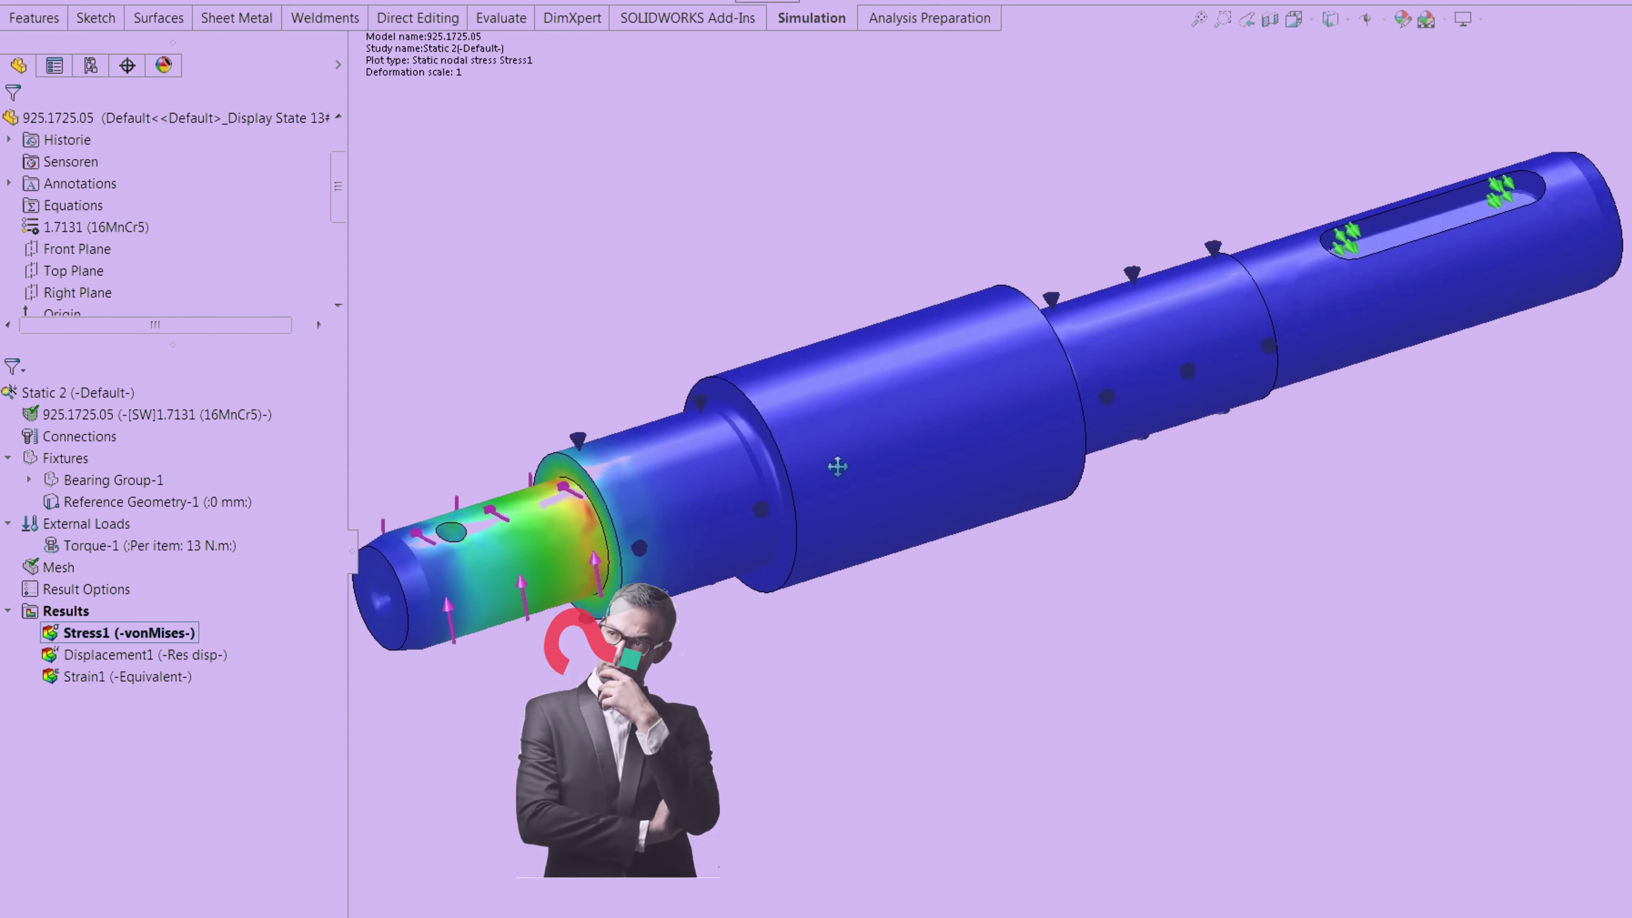
- Define a Factor of Safety plot for all bodies with the Automatic failure criterion
right_click(67, 615)
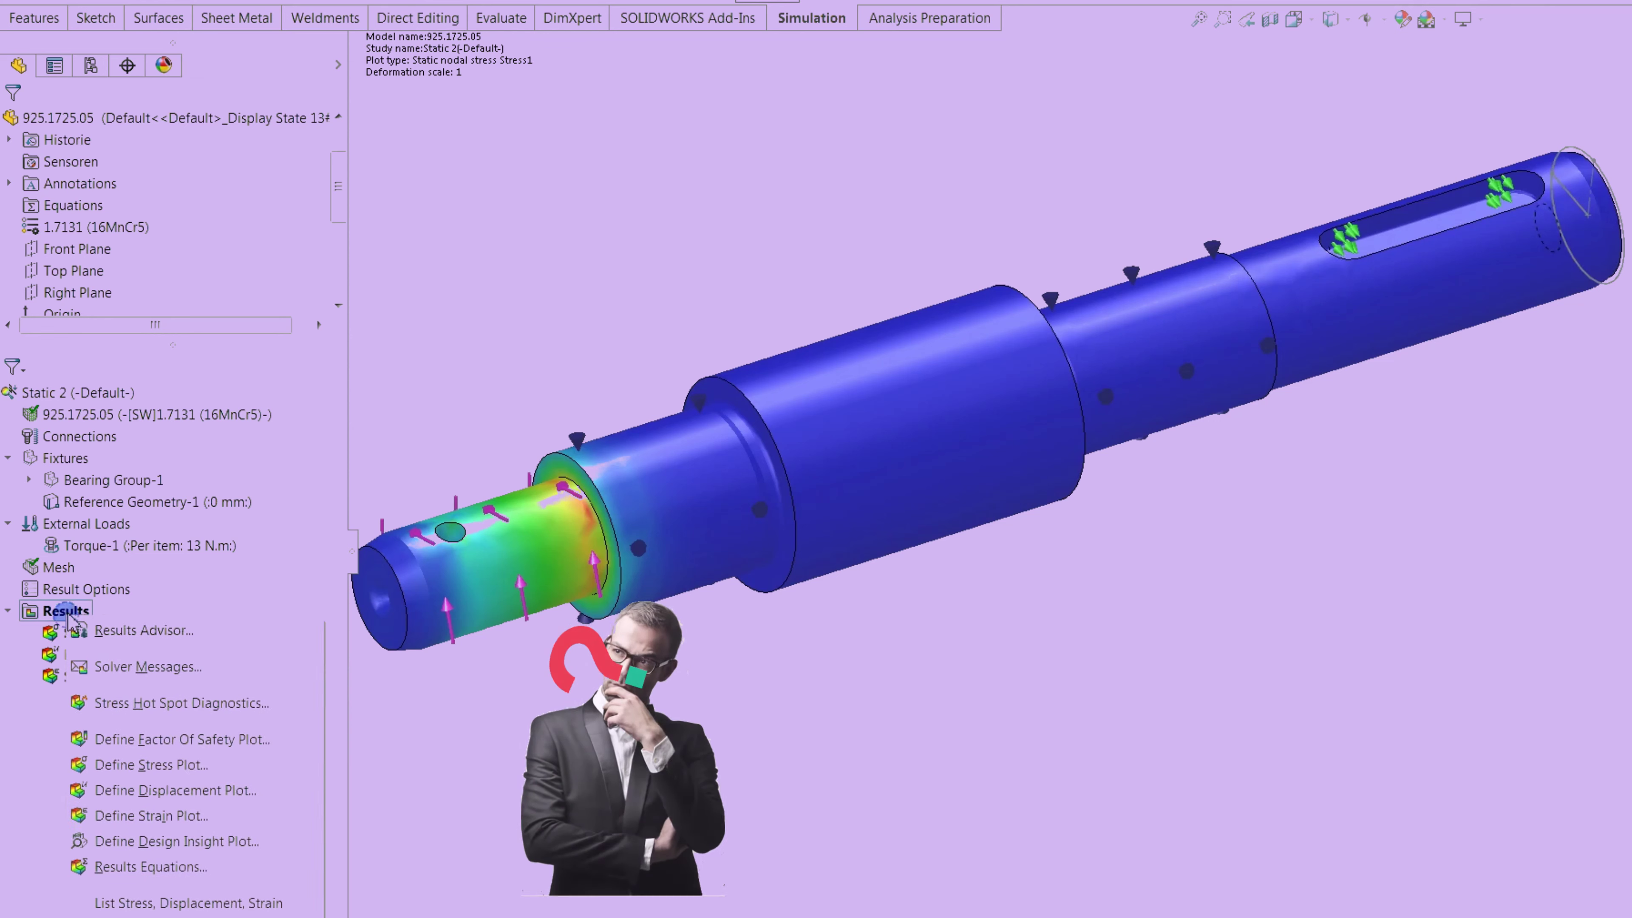
click(161, 741)
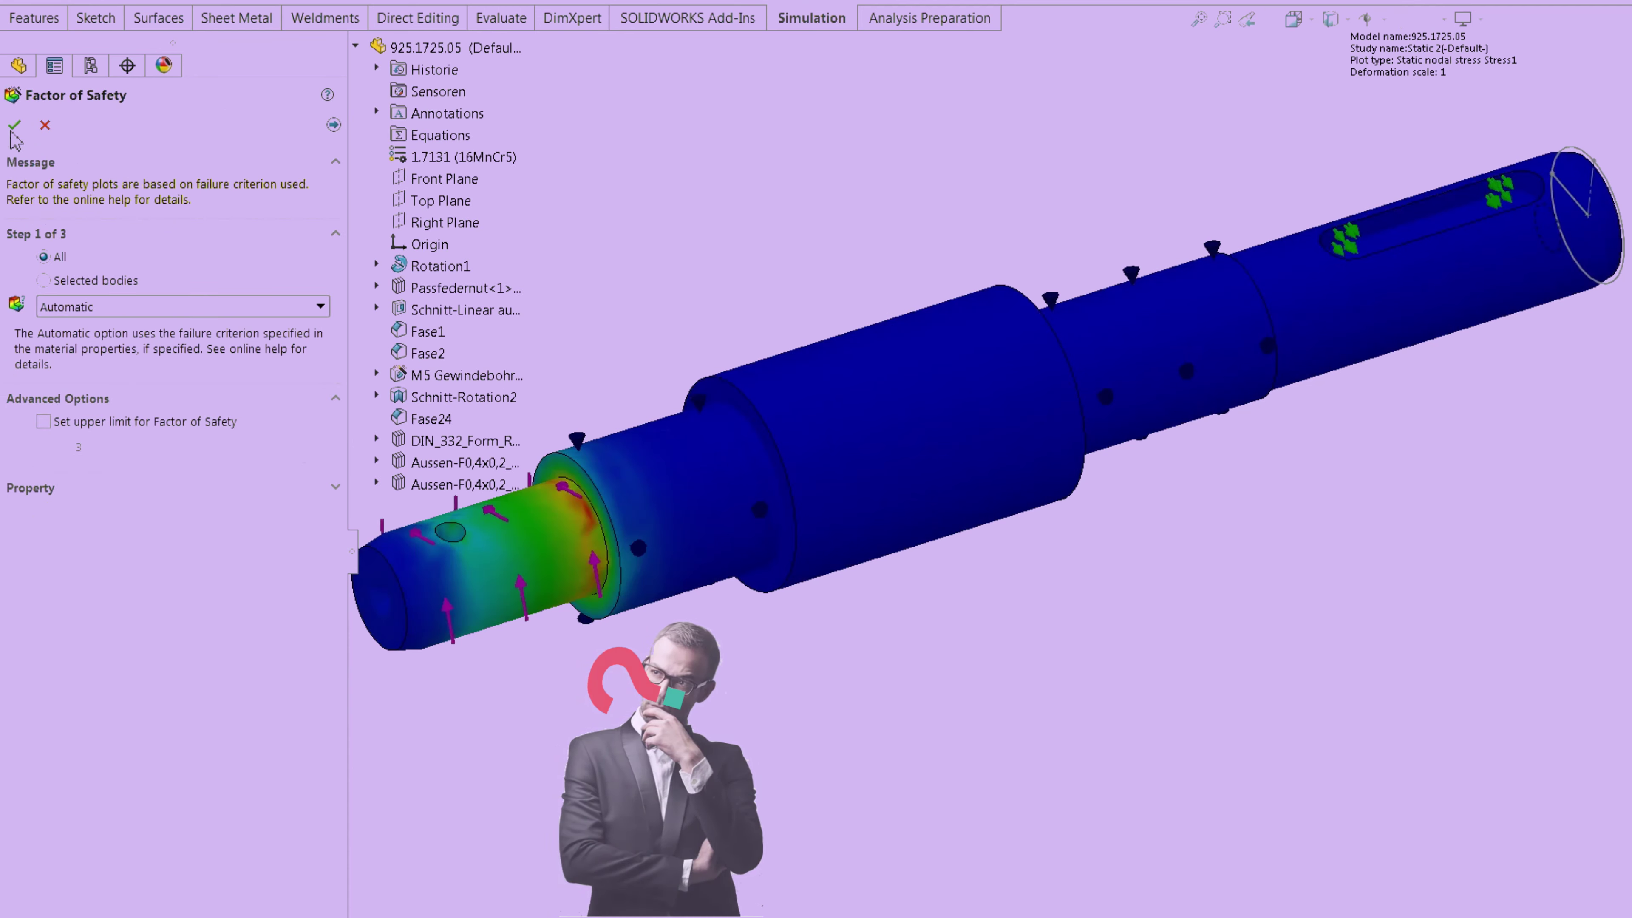
key(Return)
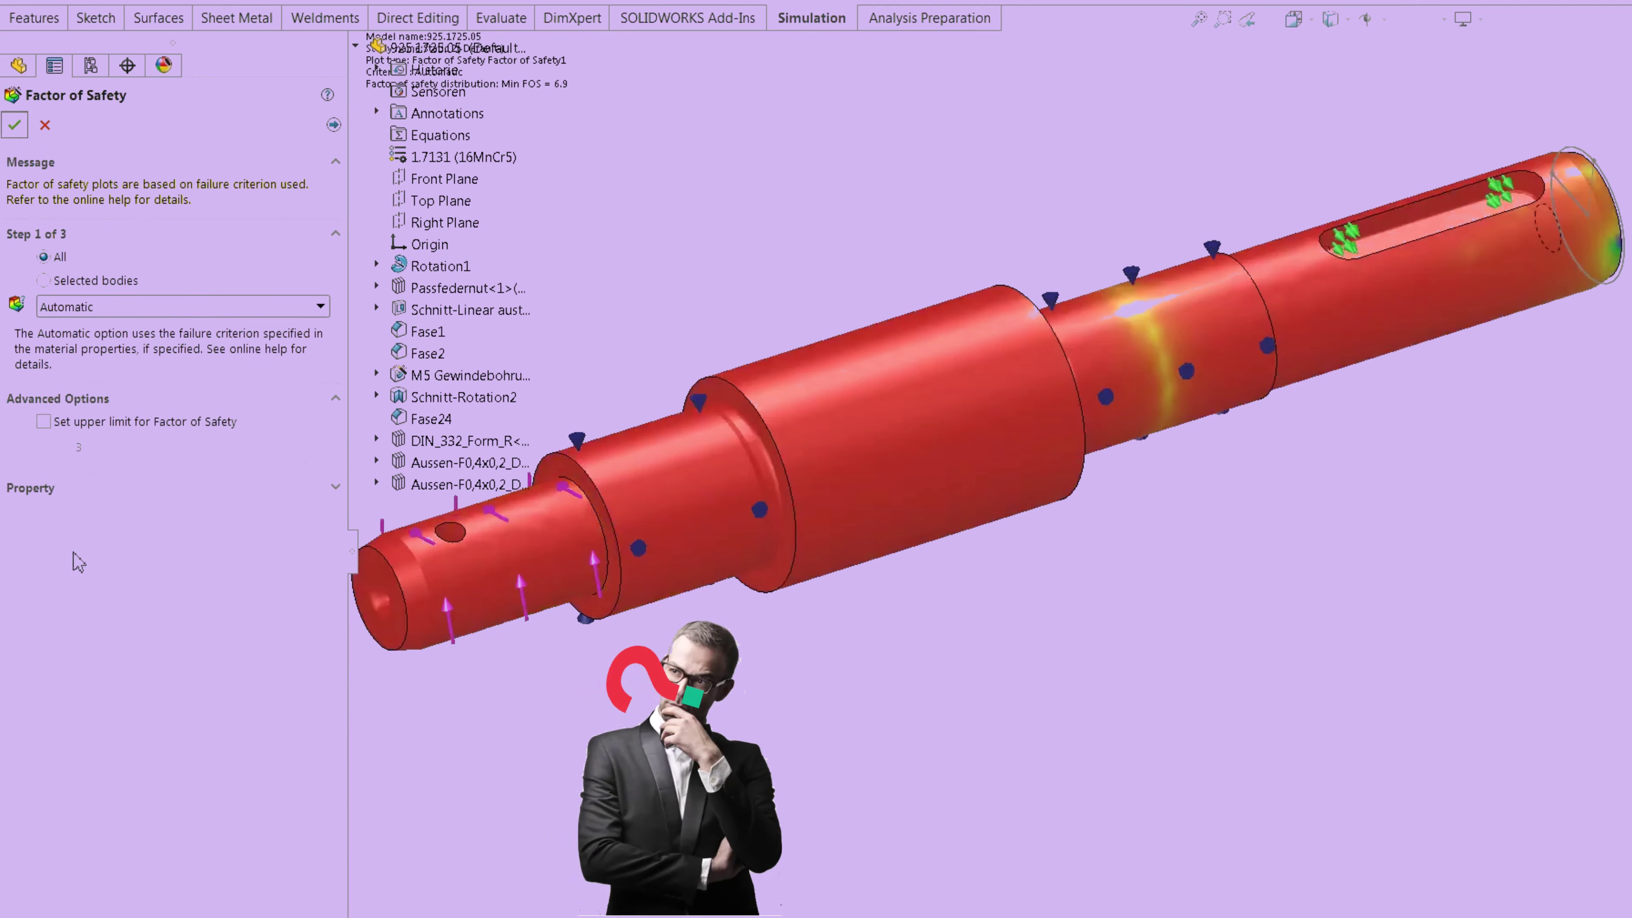
- Set Factor of Safety1 chart options: maximum 20, show the 6.91 min annotation, general-format legend numbers
right_click(97, 699)
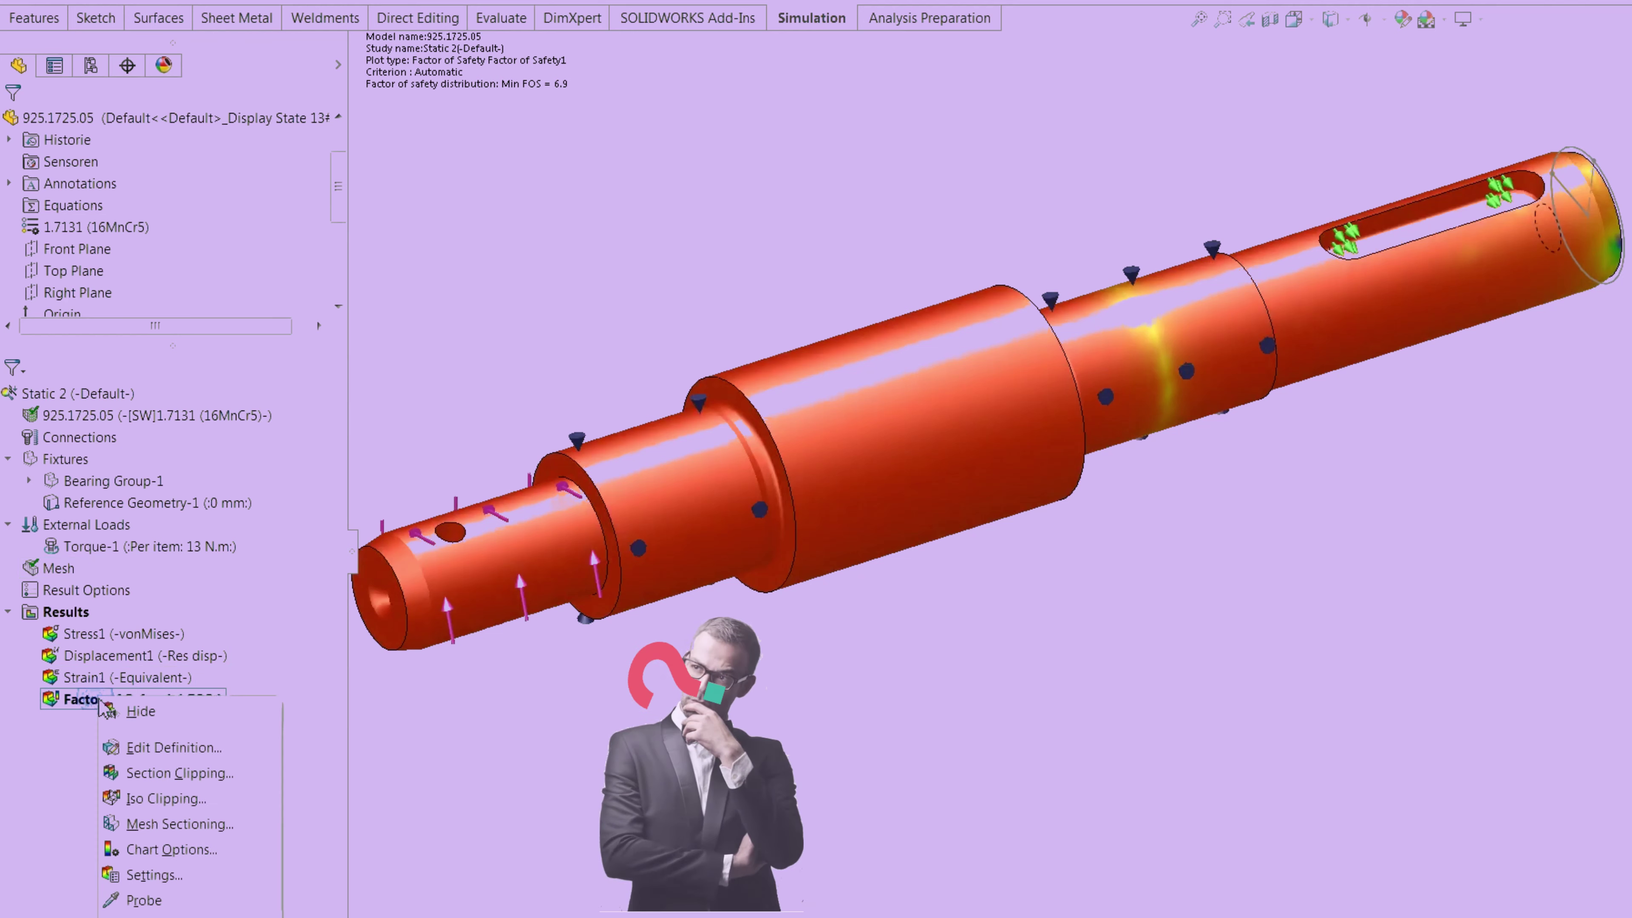
key(Escape)
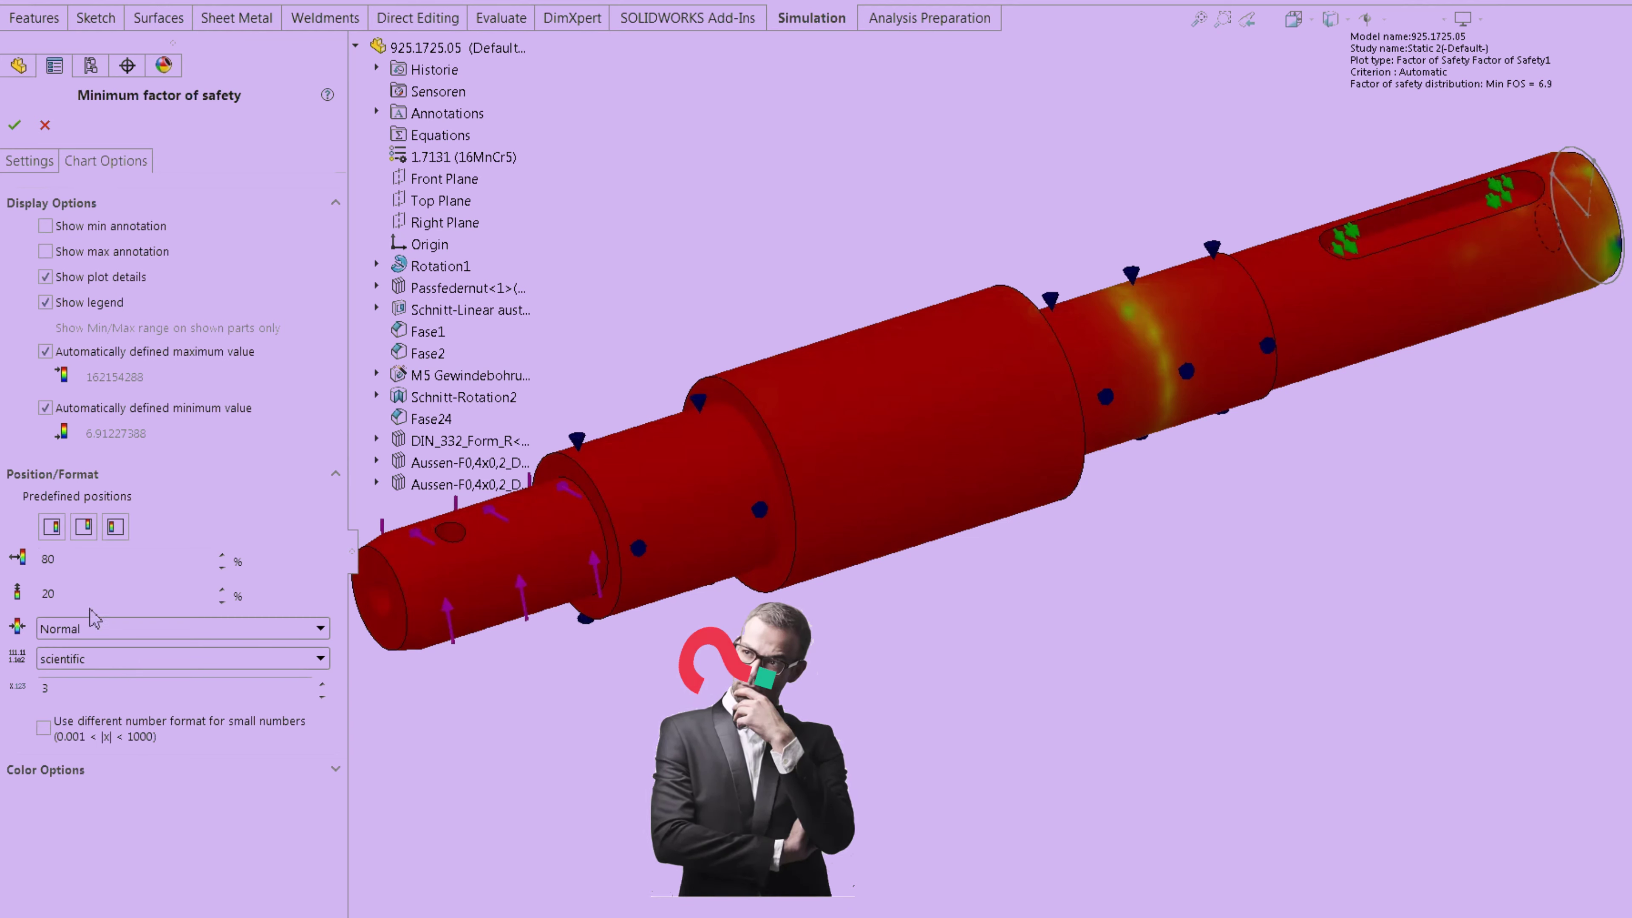
click(45, 351)
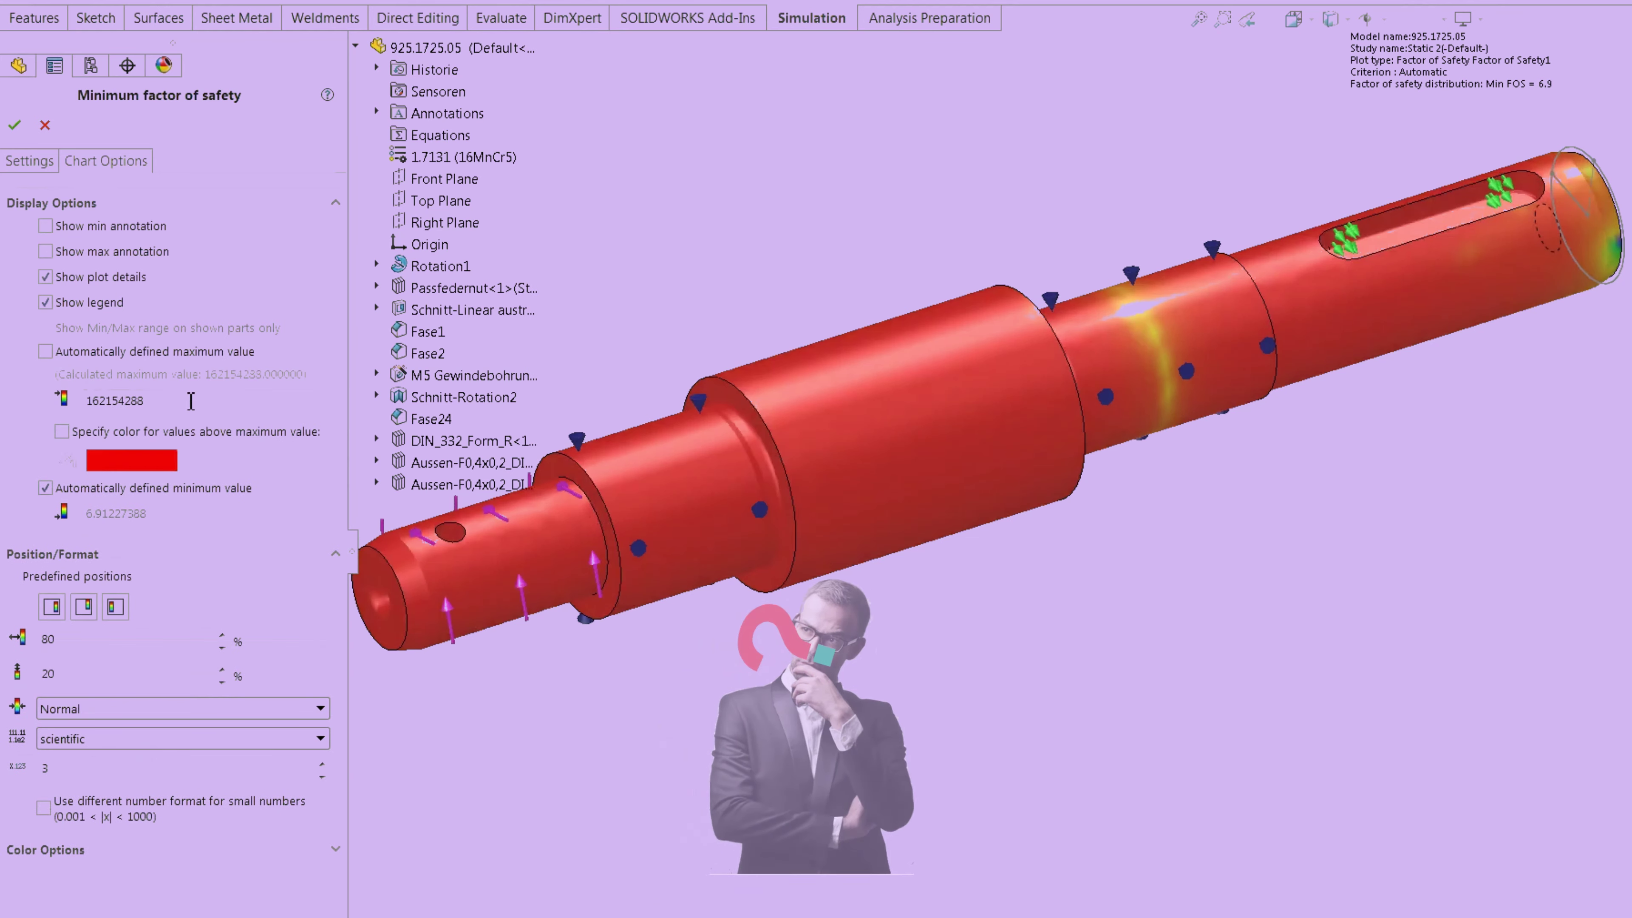
double_click(98, 398)
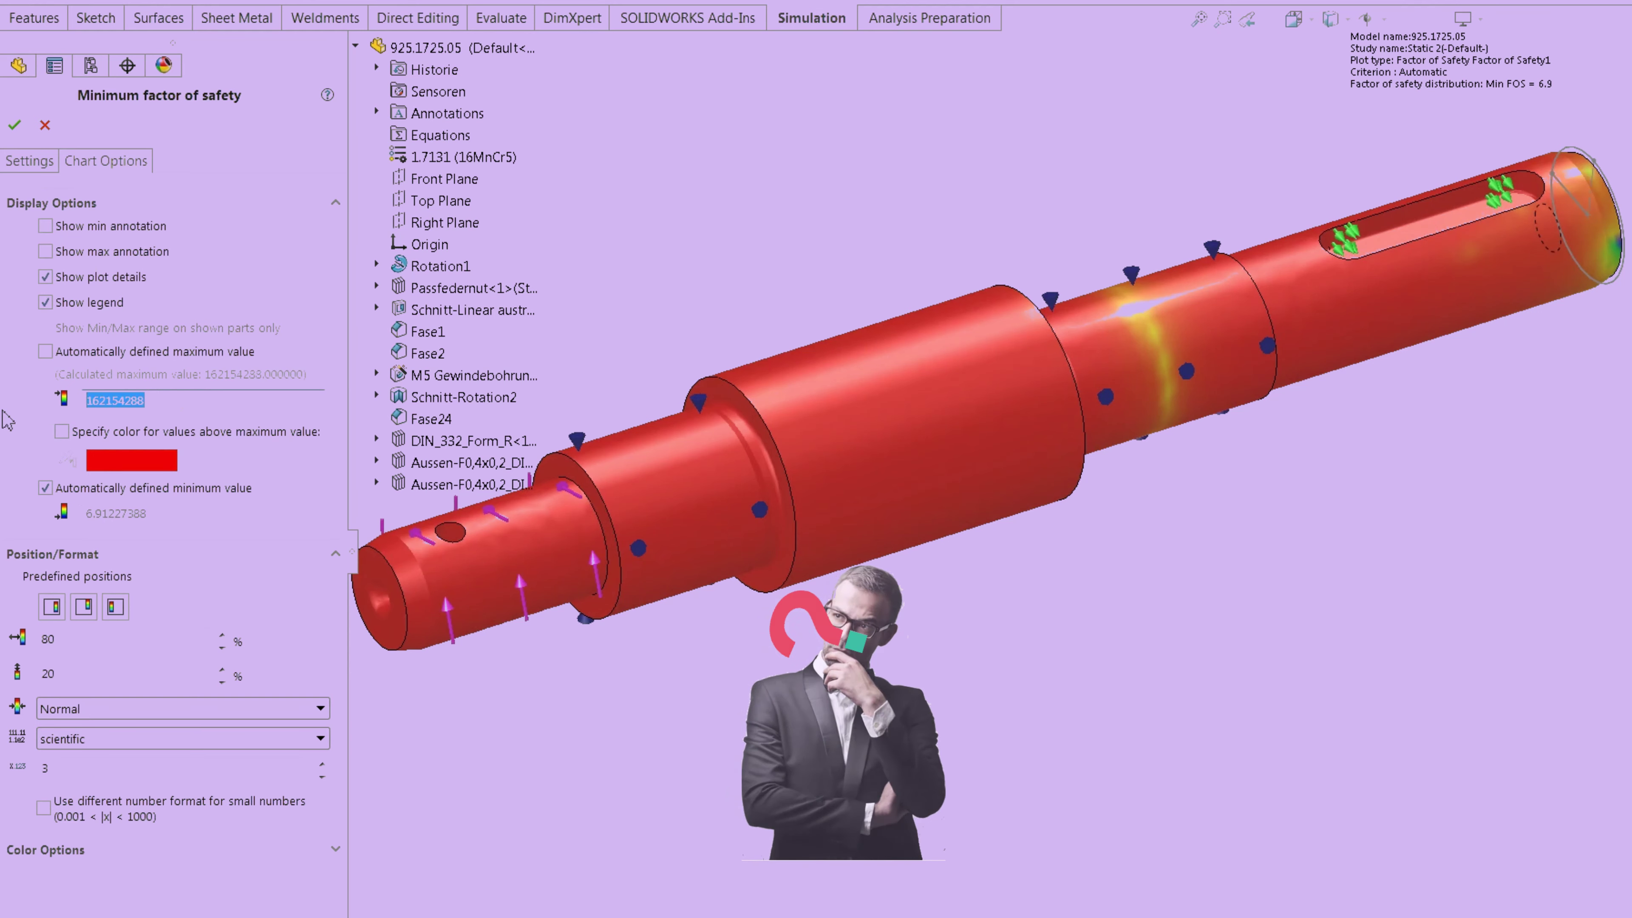
text(20)
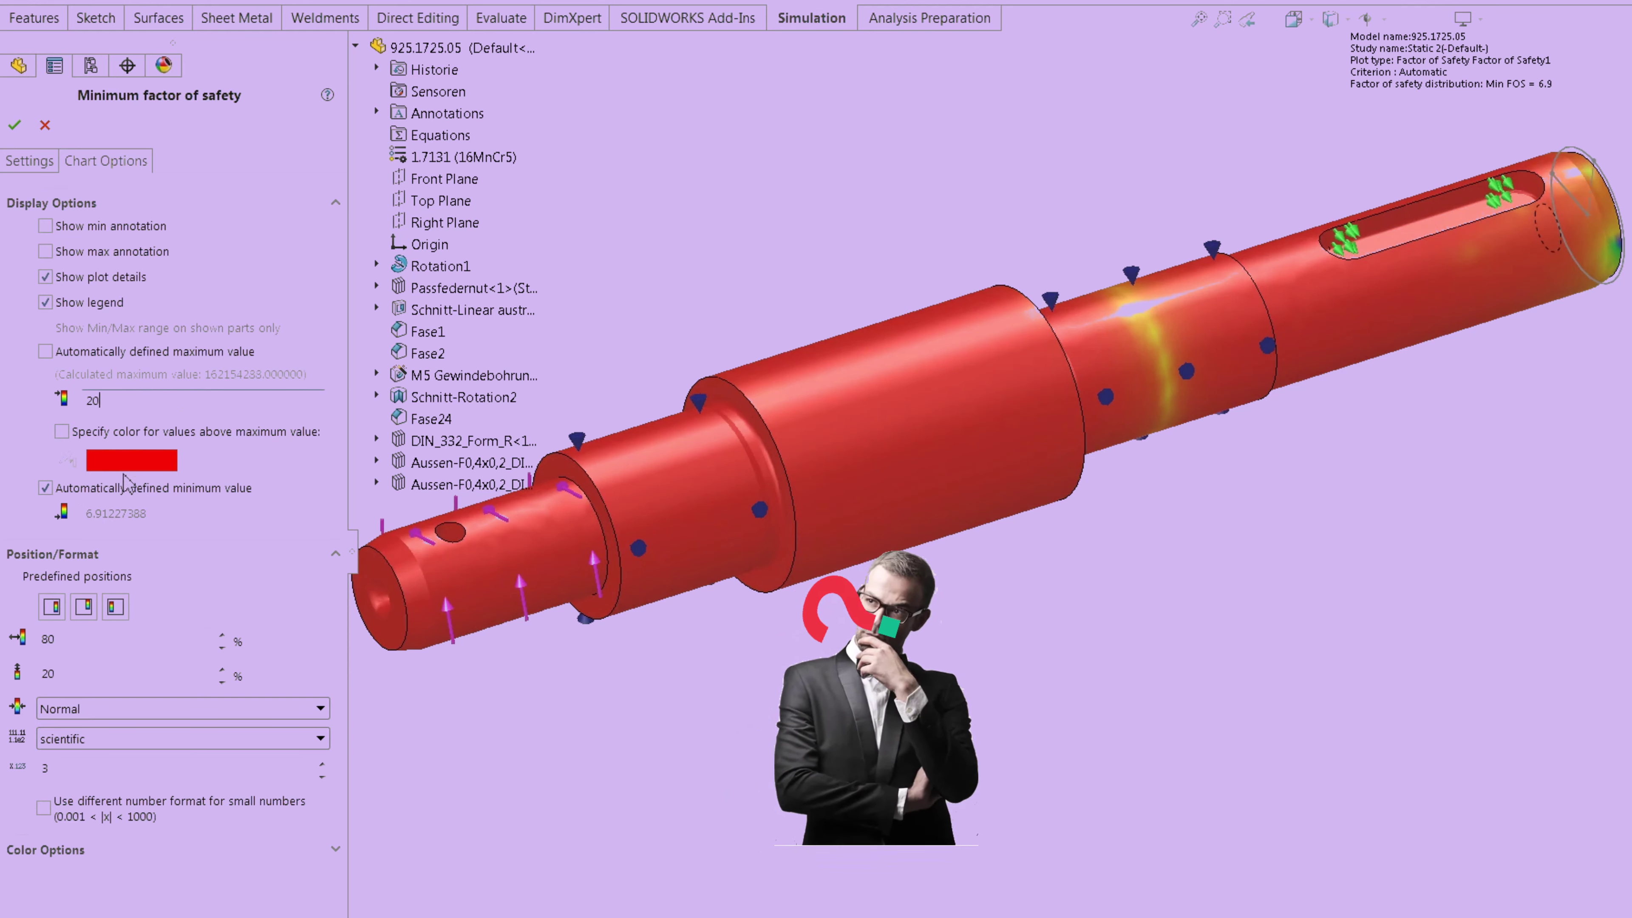
click(132, 517)
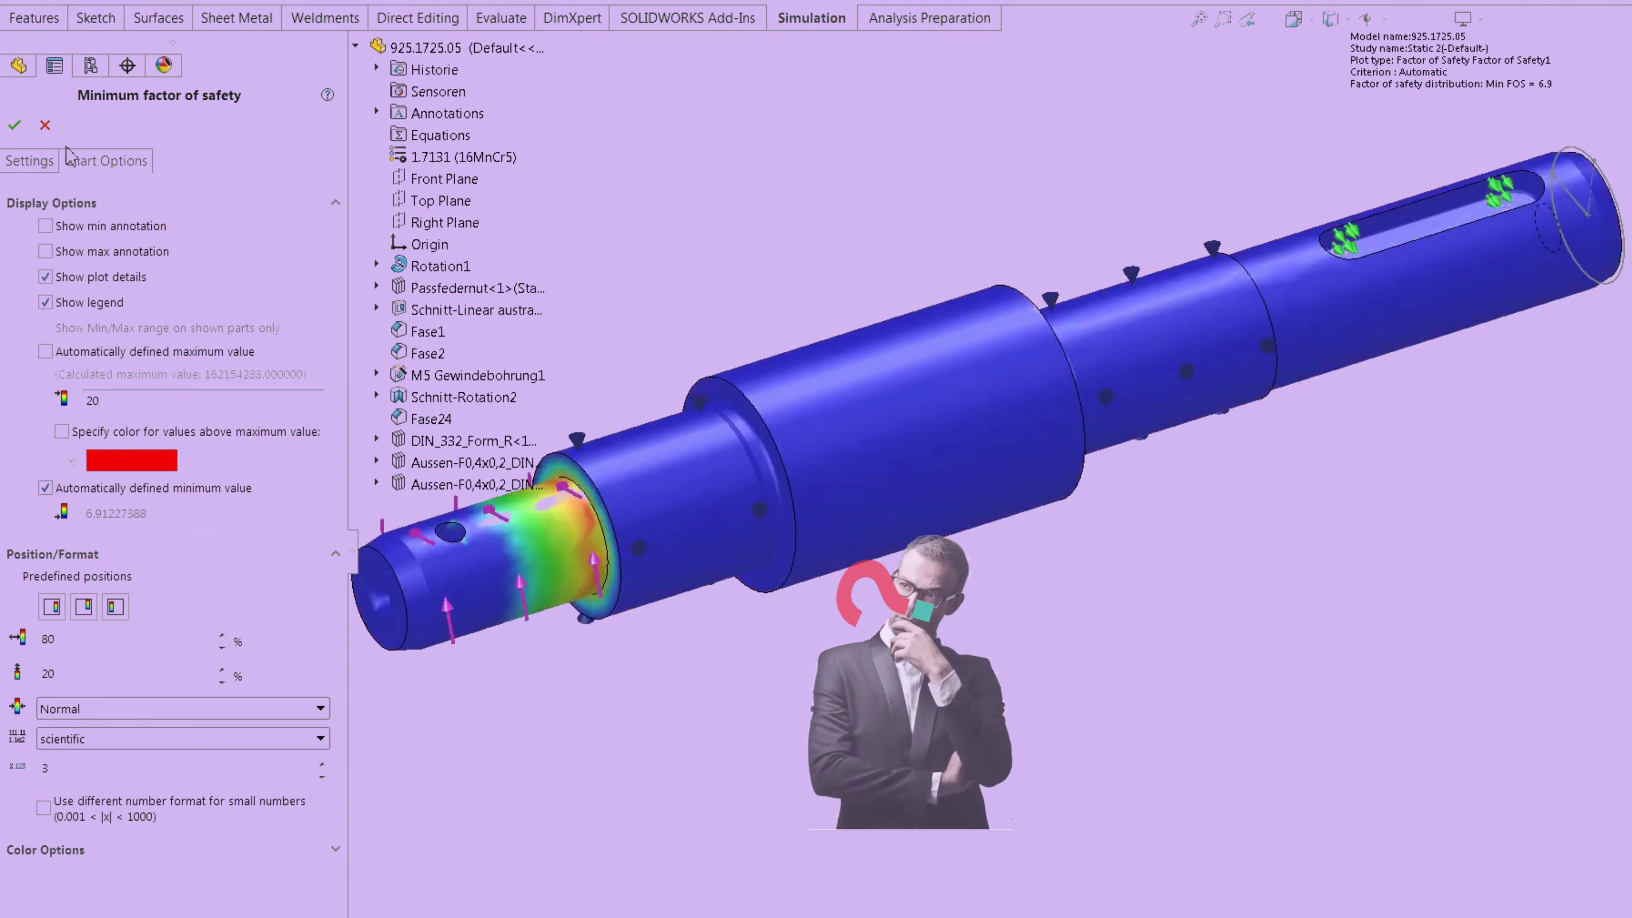
click(11, 128)
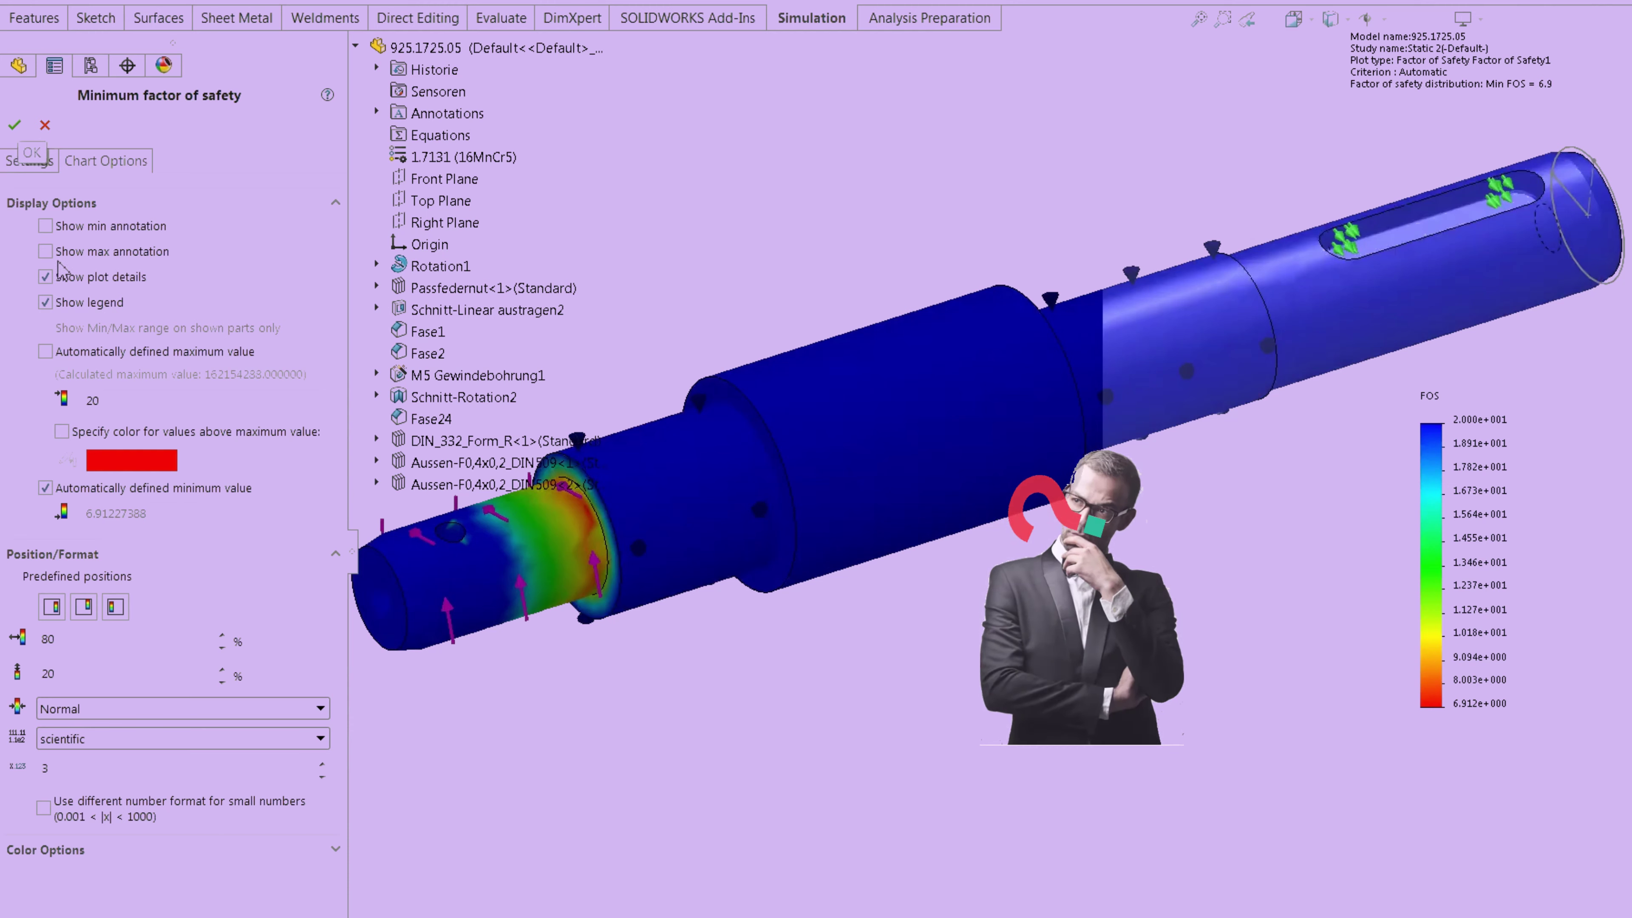
click(47, 232)
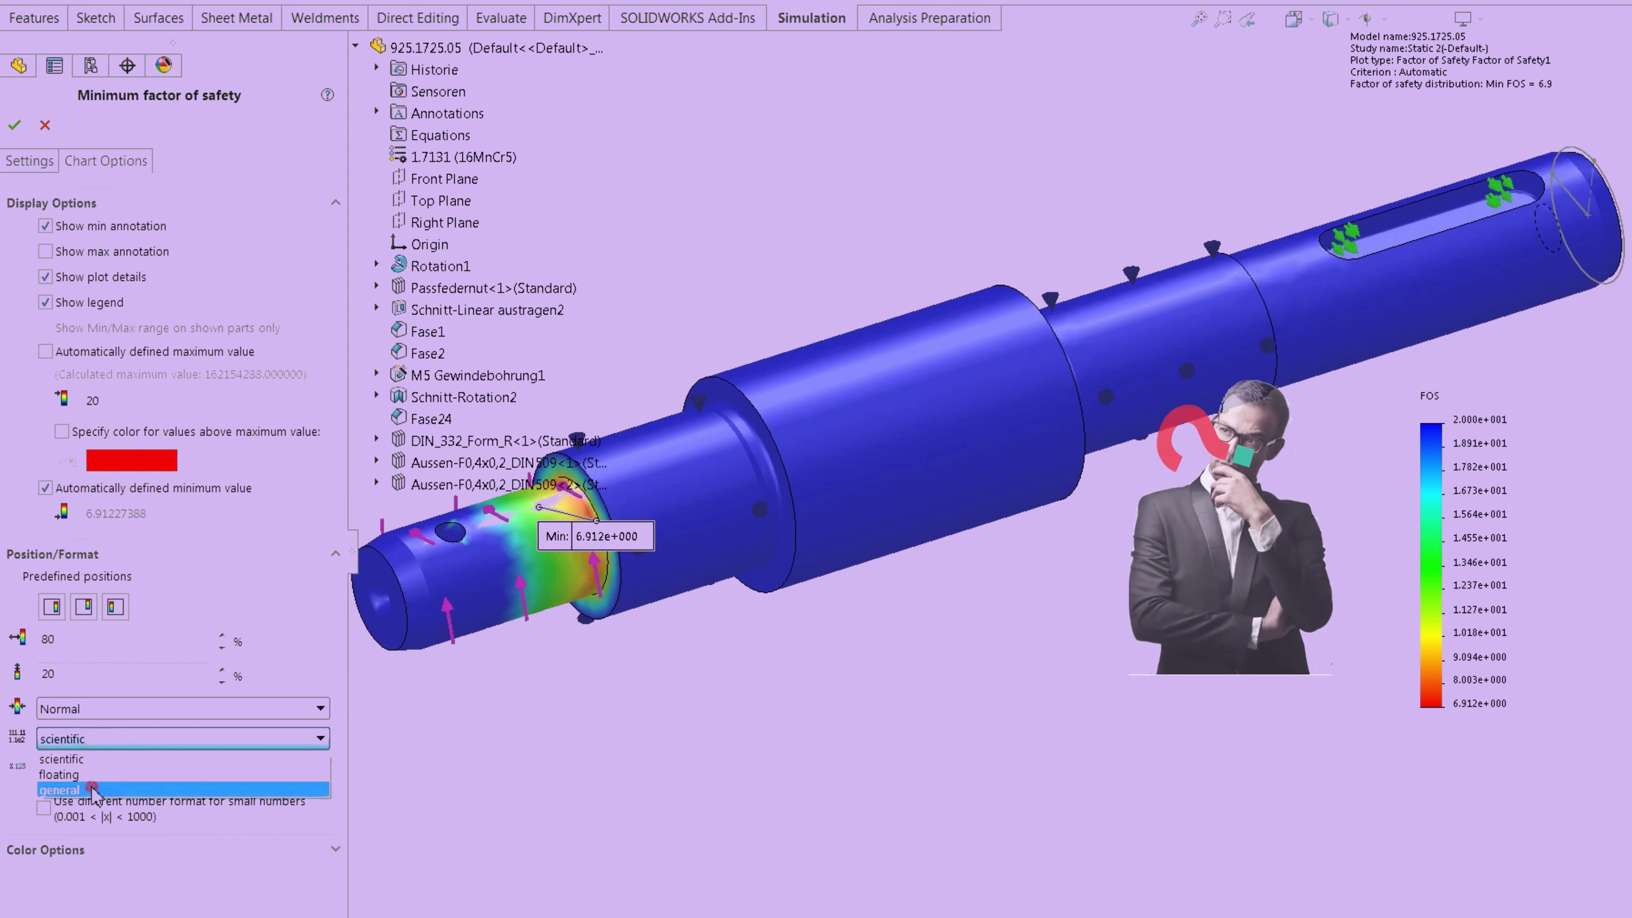
click(94, 791)
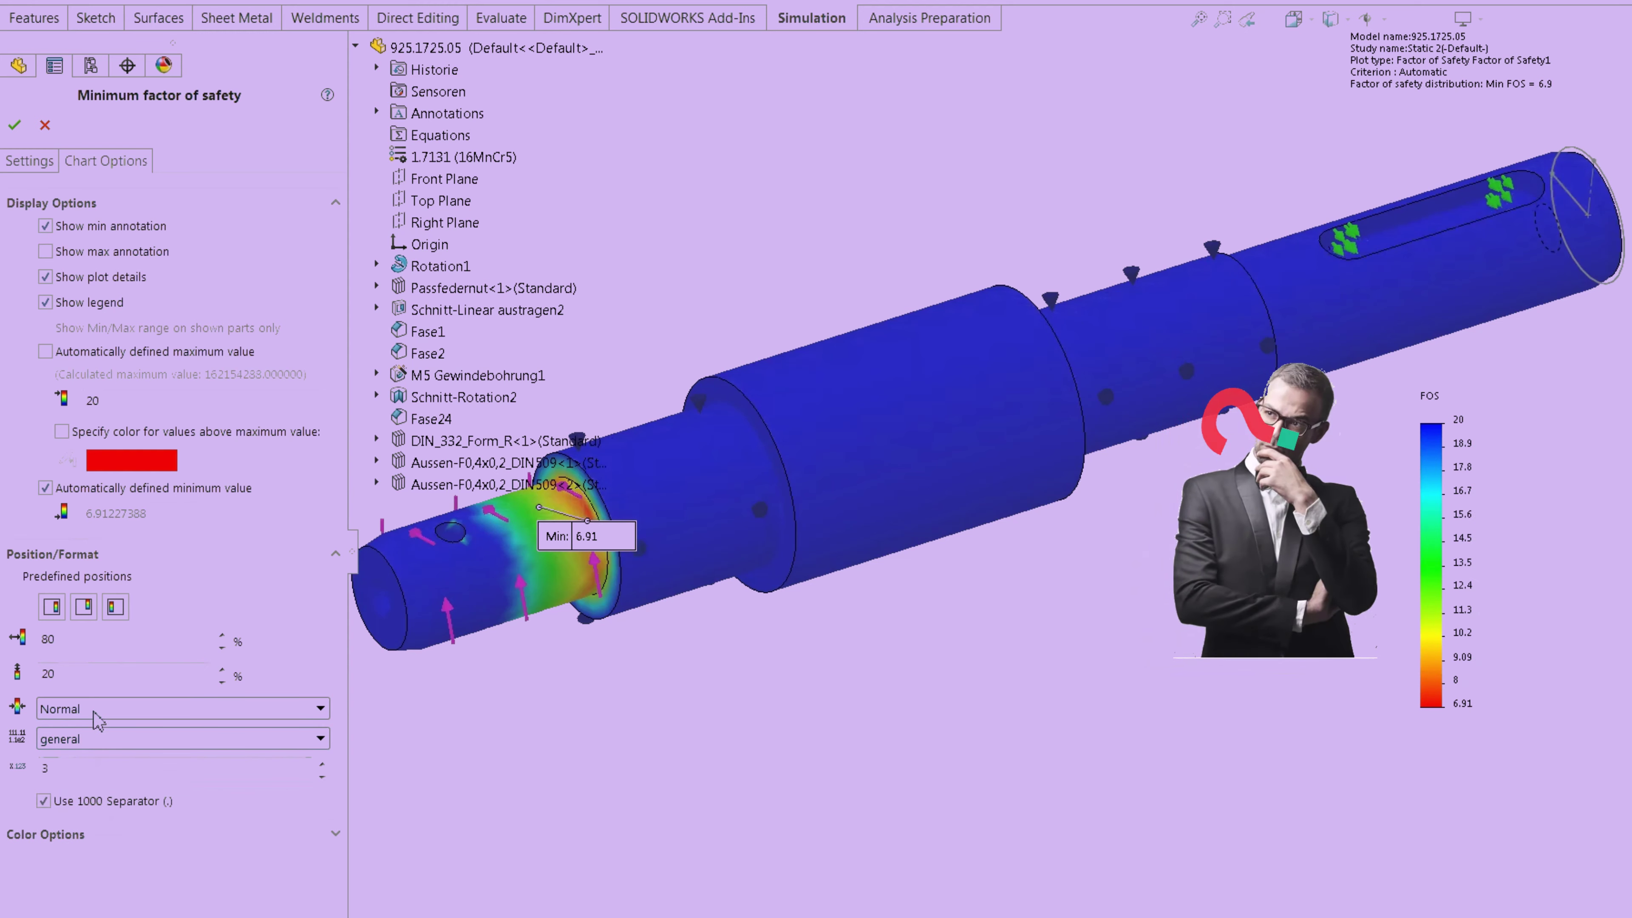
click(17, 122)
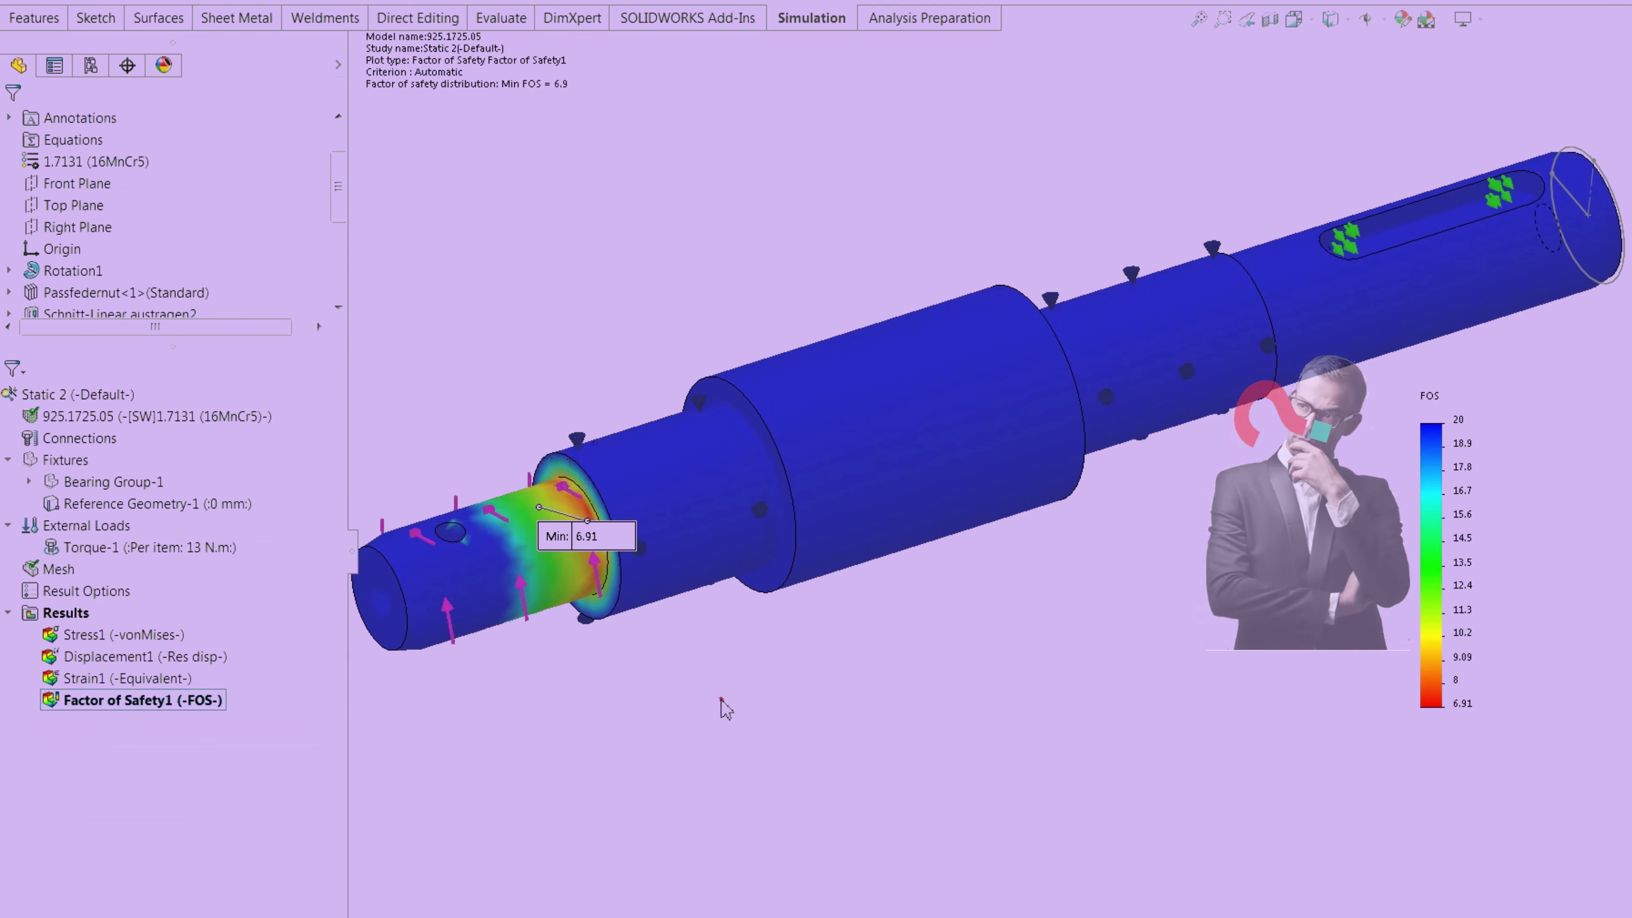
key(f)
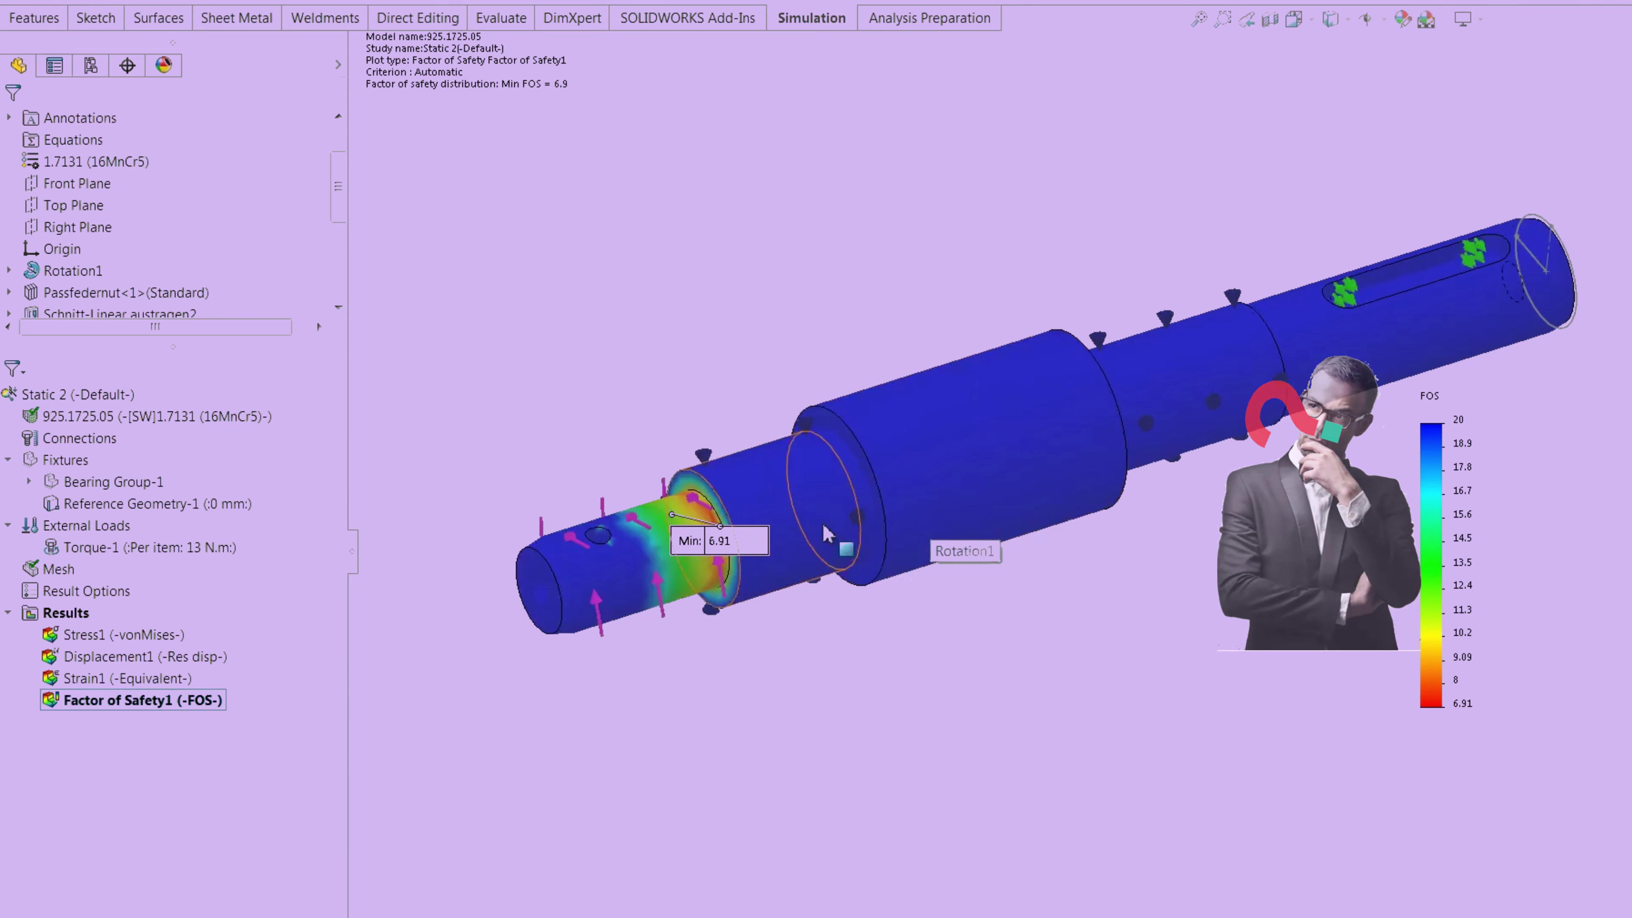
scroll(826, 532, down, 3)
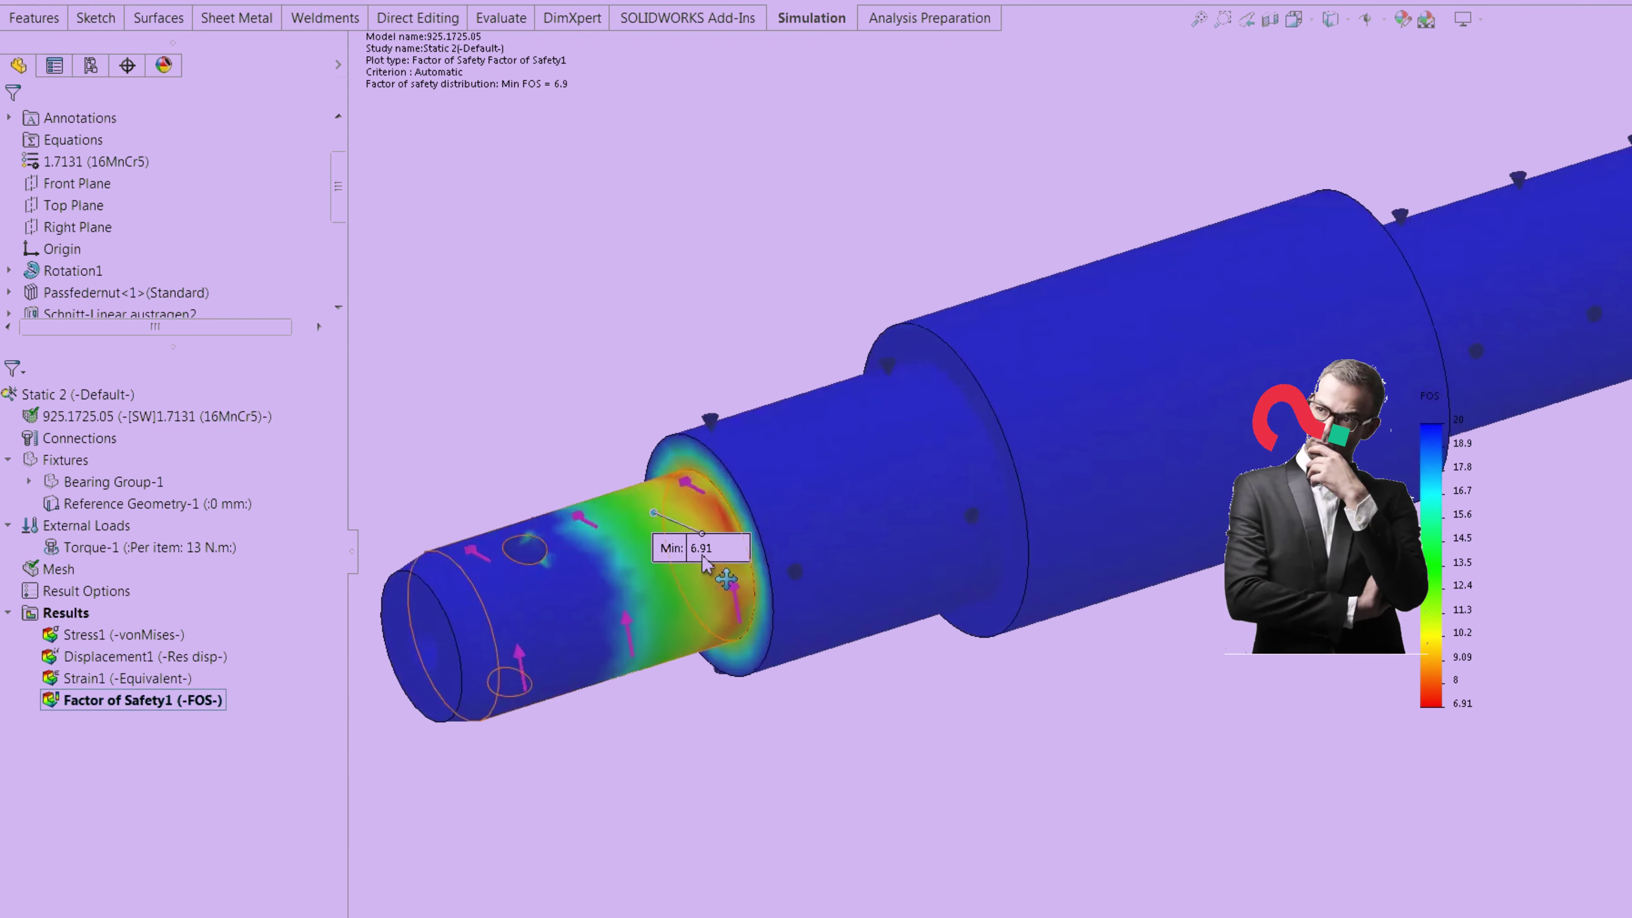
scroll(940, 688, up, 3)
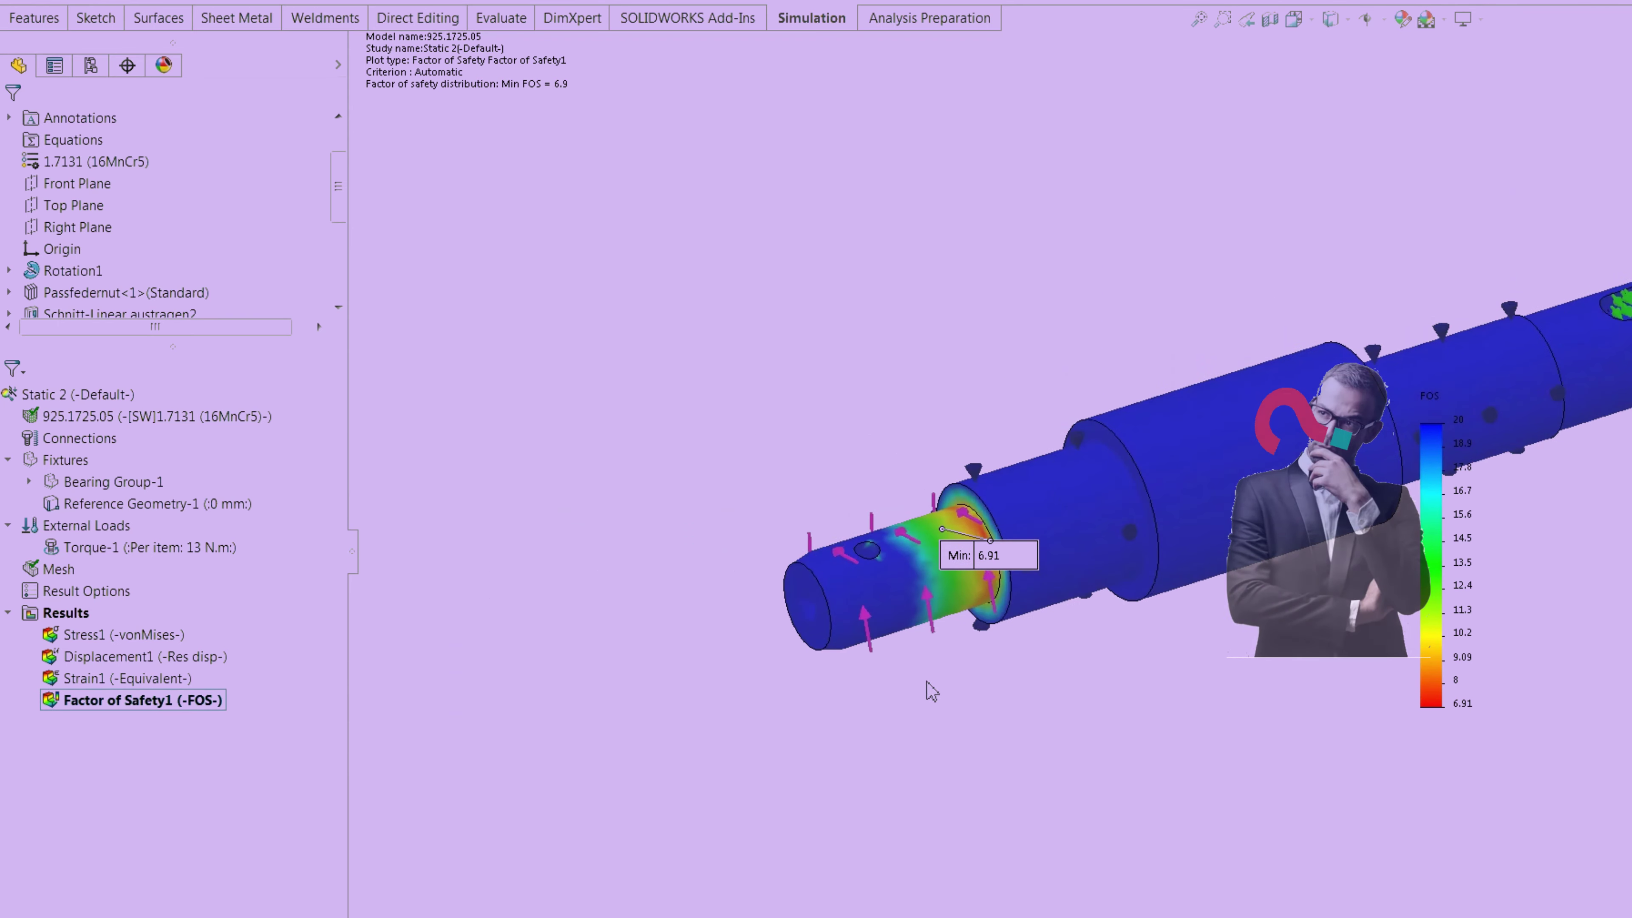
ctrl+middle_drag(1181, 550, 893, 598)
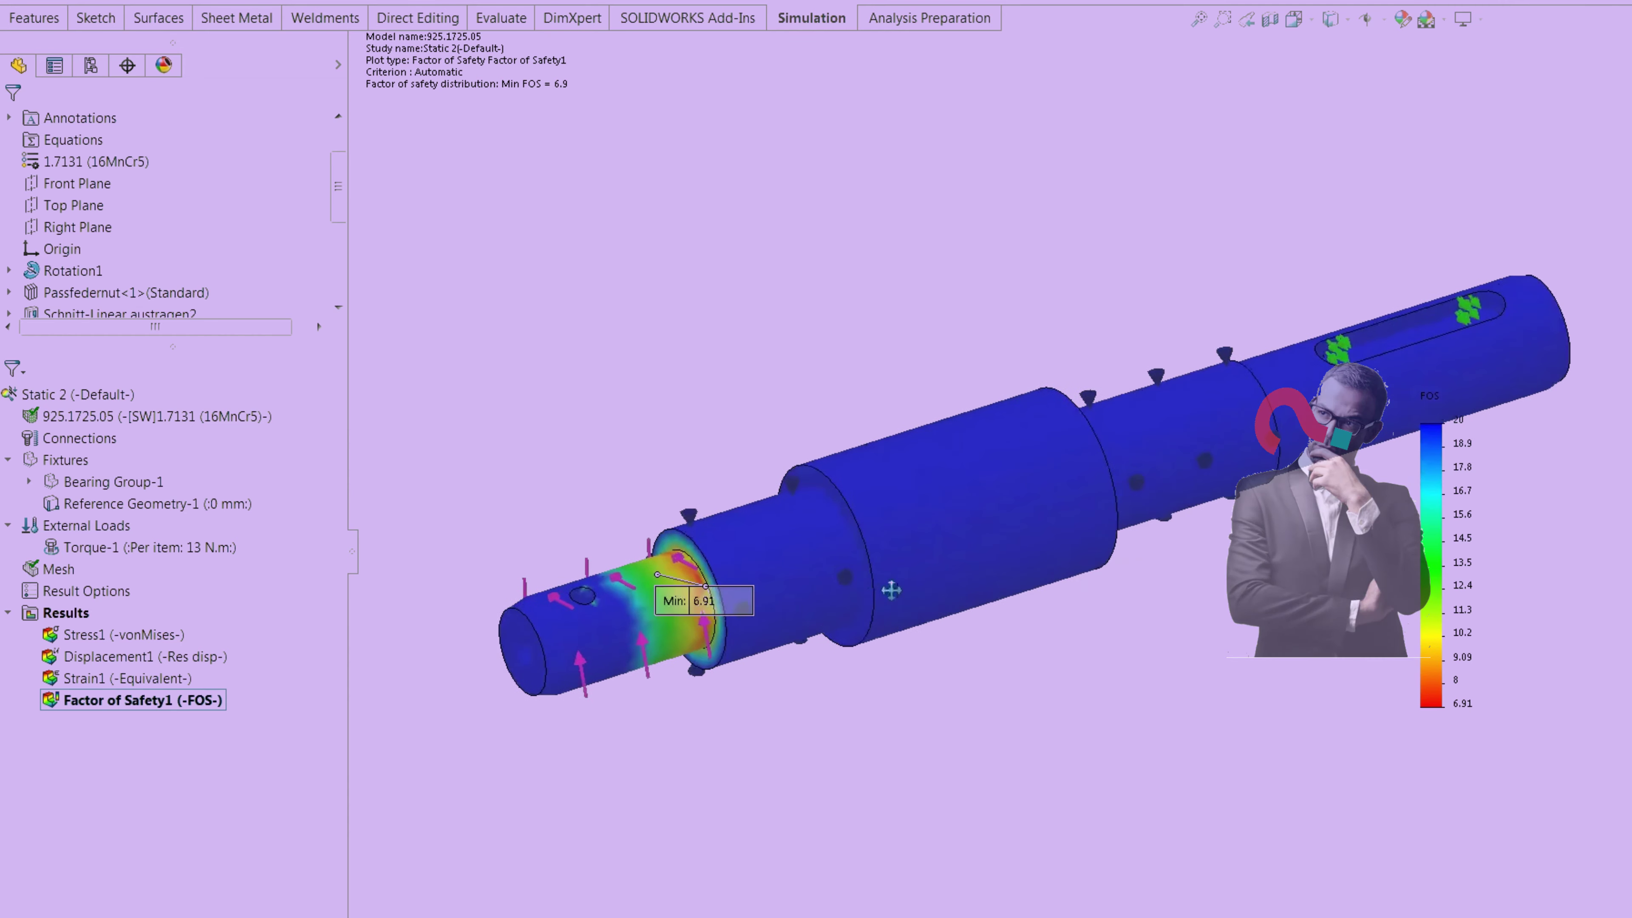